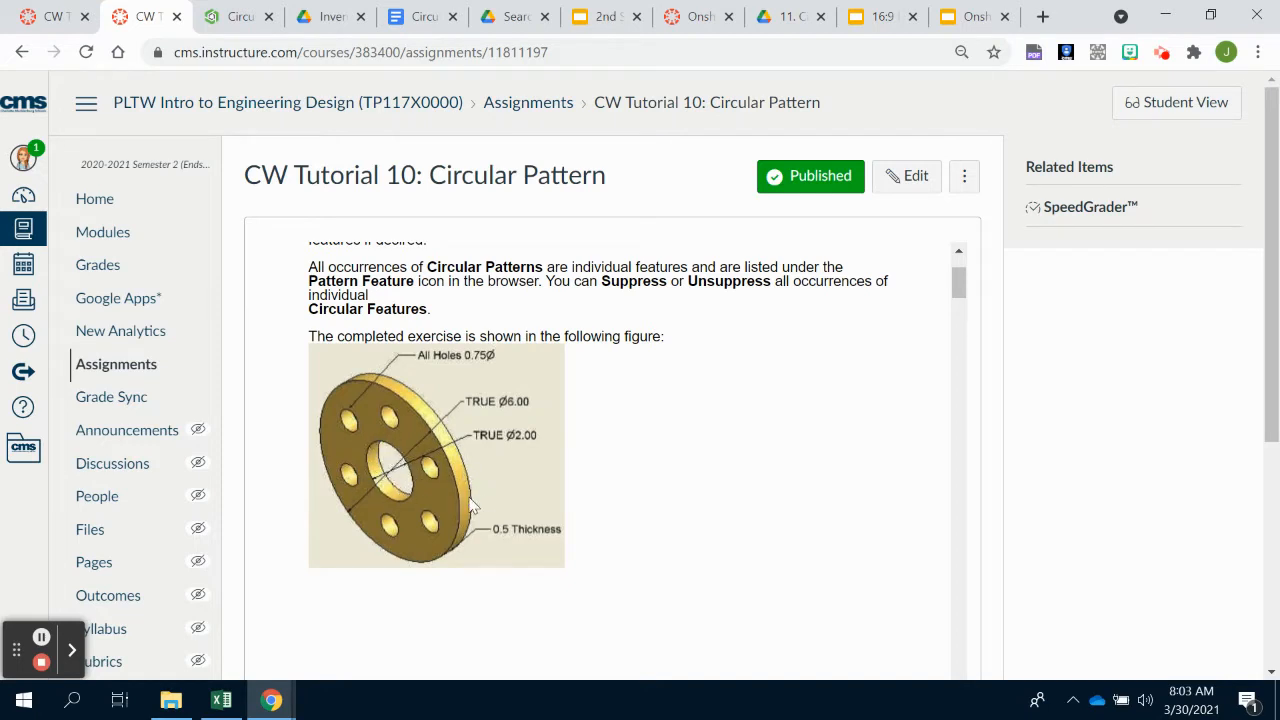
Switch to the Circular Pattern document in Onshape and start a sketch on the Front plane, viewed straight on.
click(250, 18)
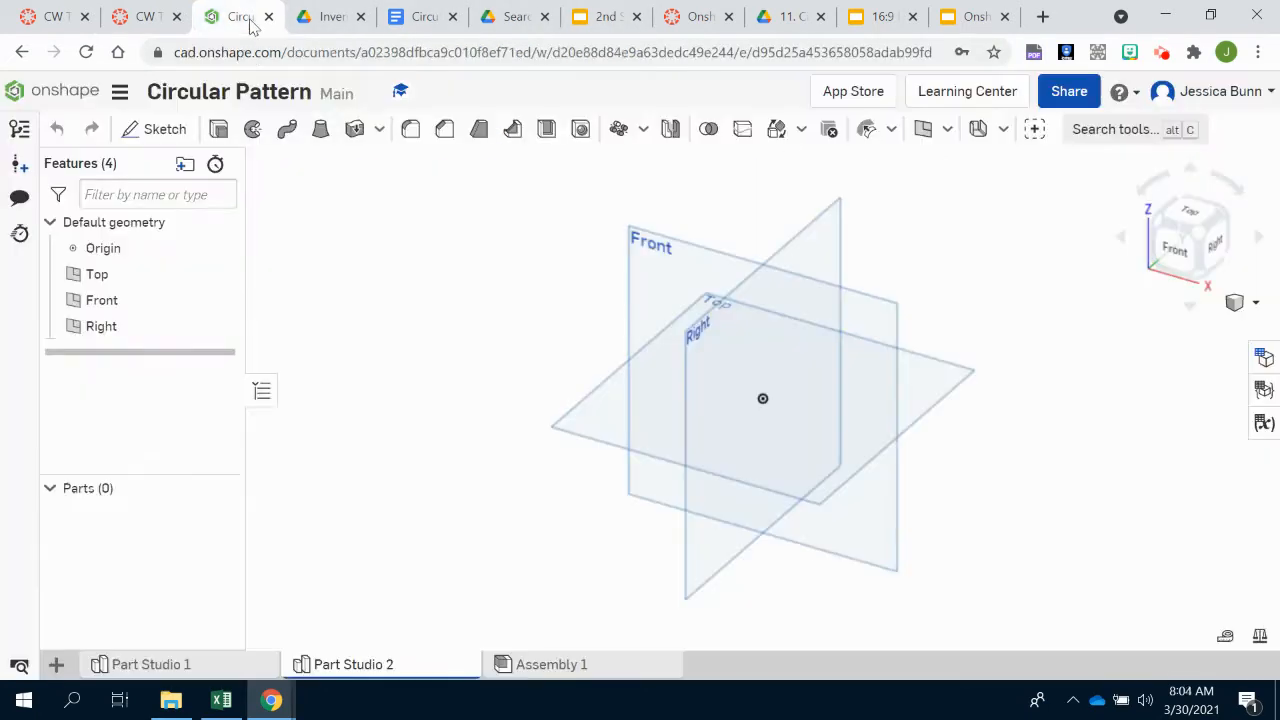
click(140, 142)
click(660, 262)
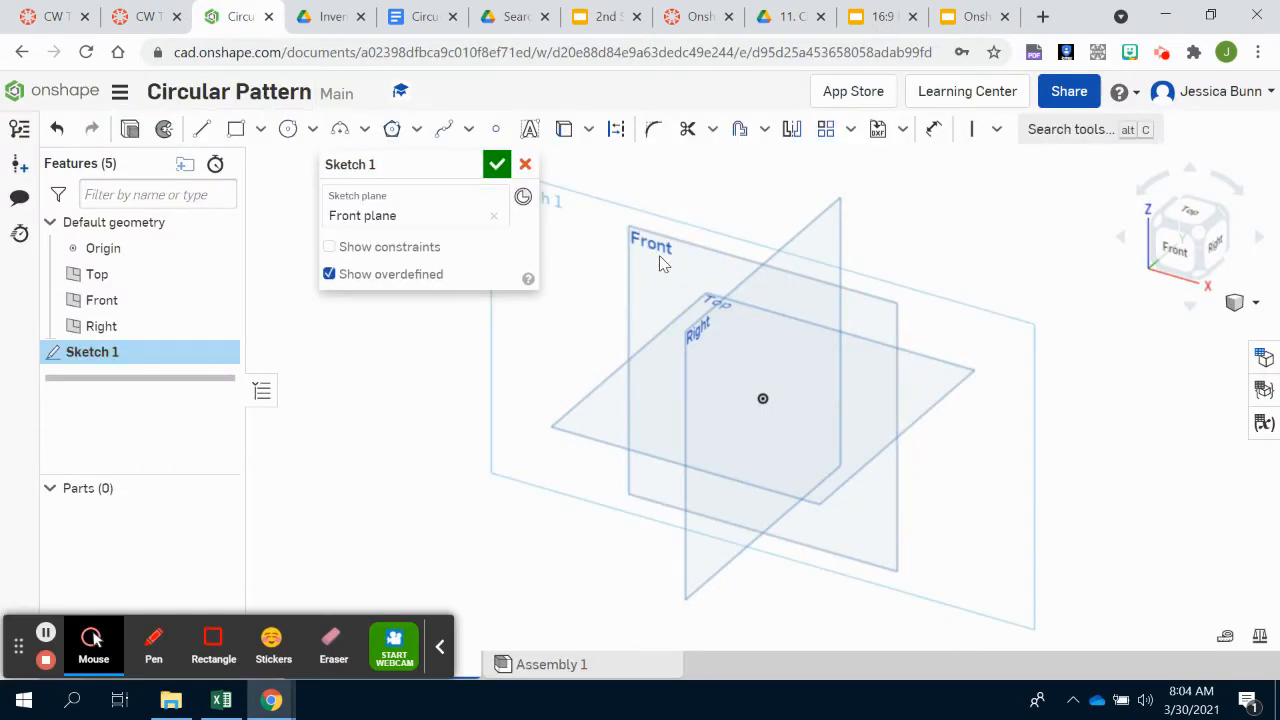
click(1178, 250)
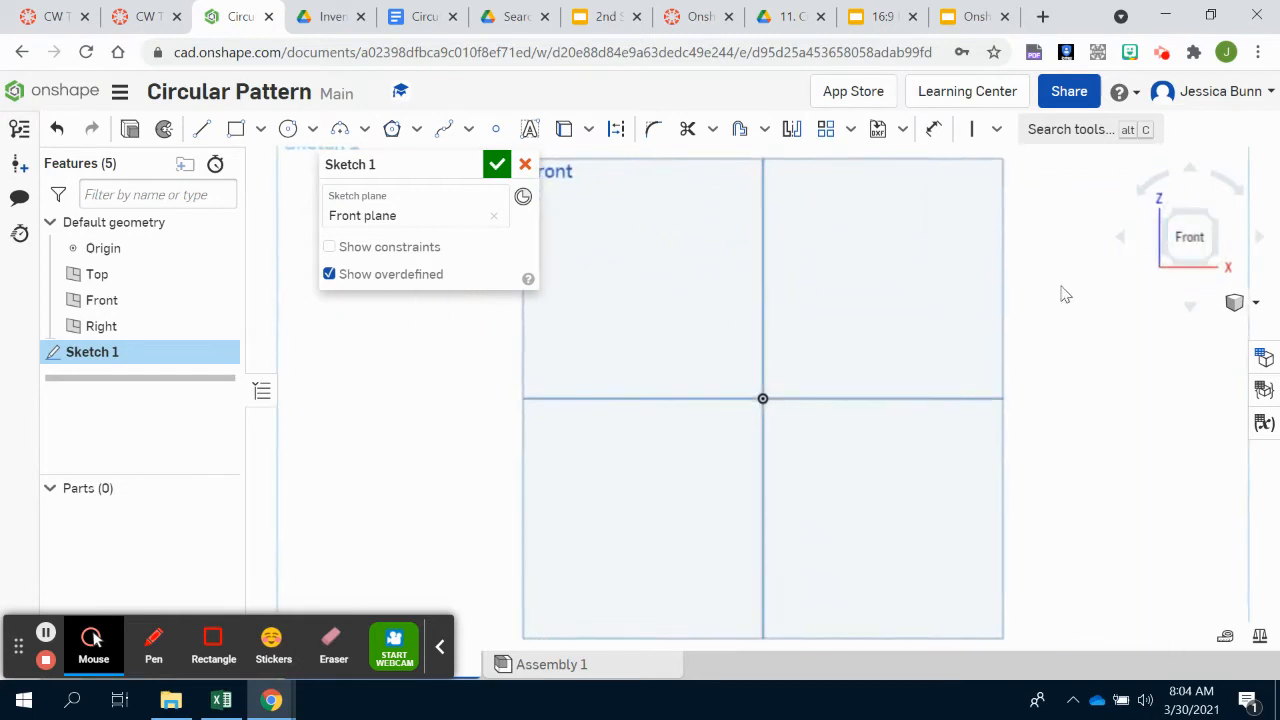
Draw a circle centred on the origin with a diameter of 6 in.
click(288, 129)
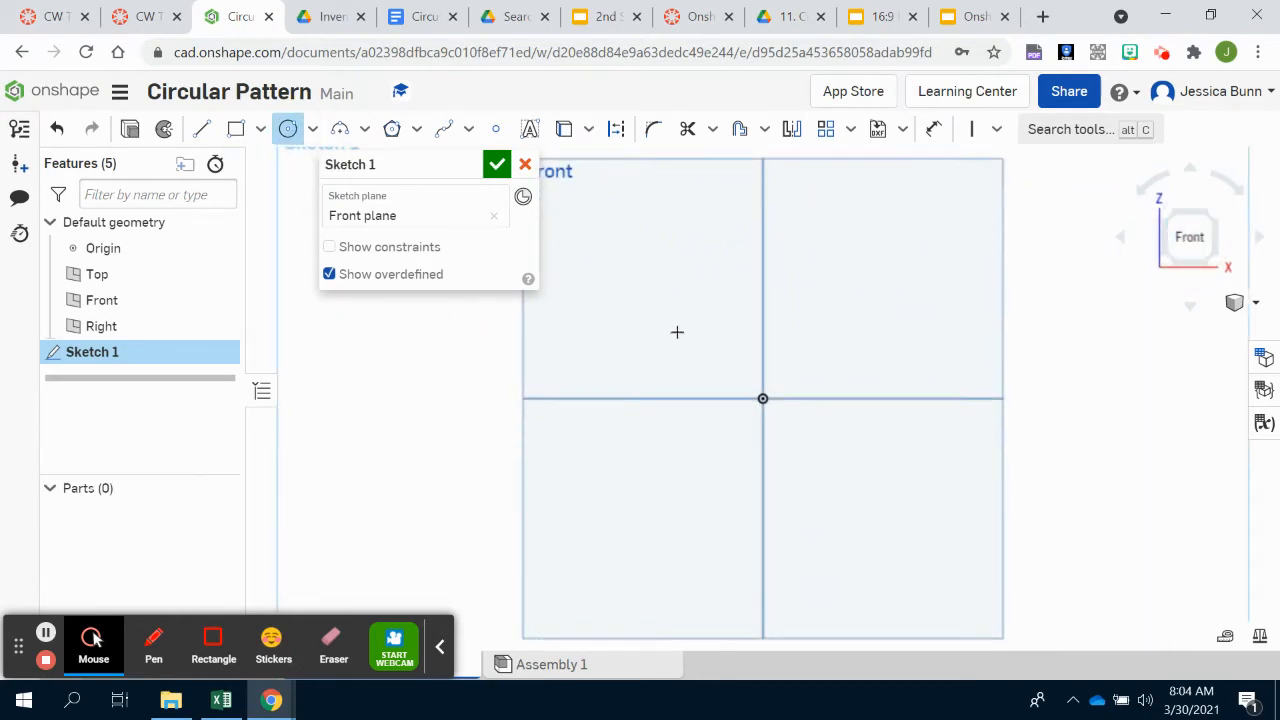
click(763, 398)
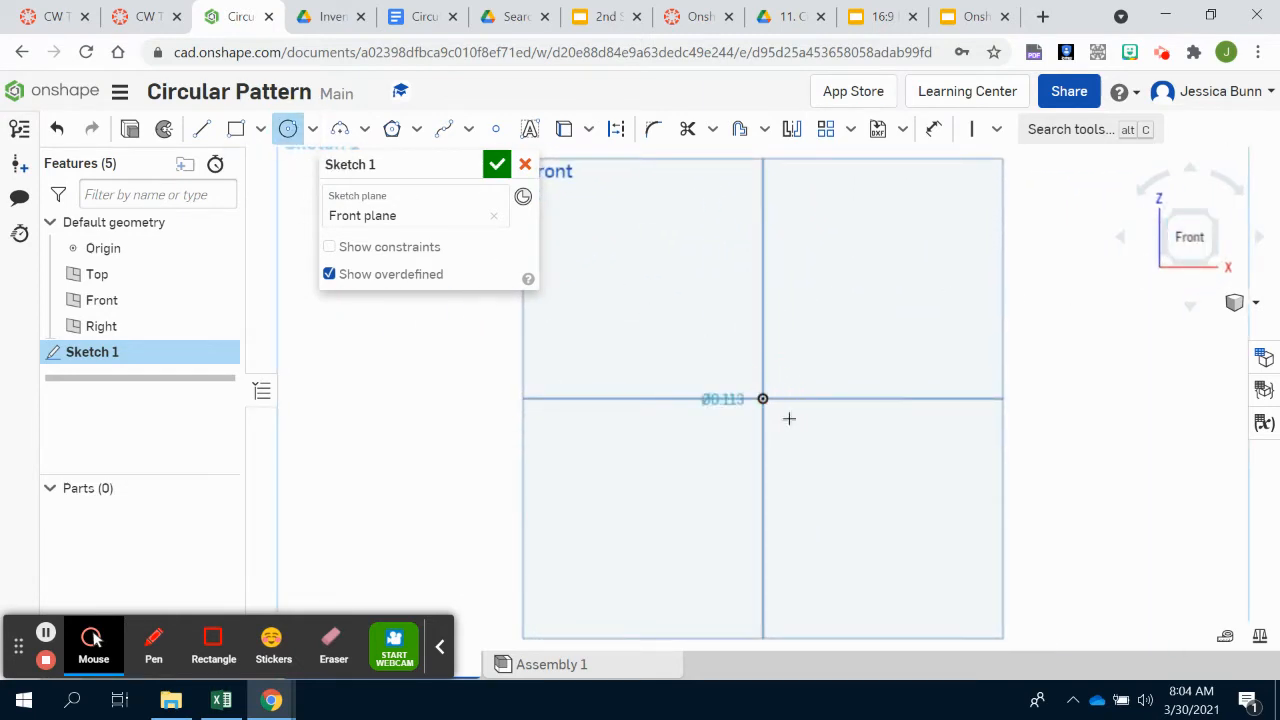
click(890, 468)
text(6)
key(Return)
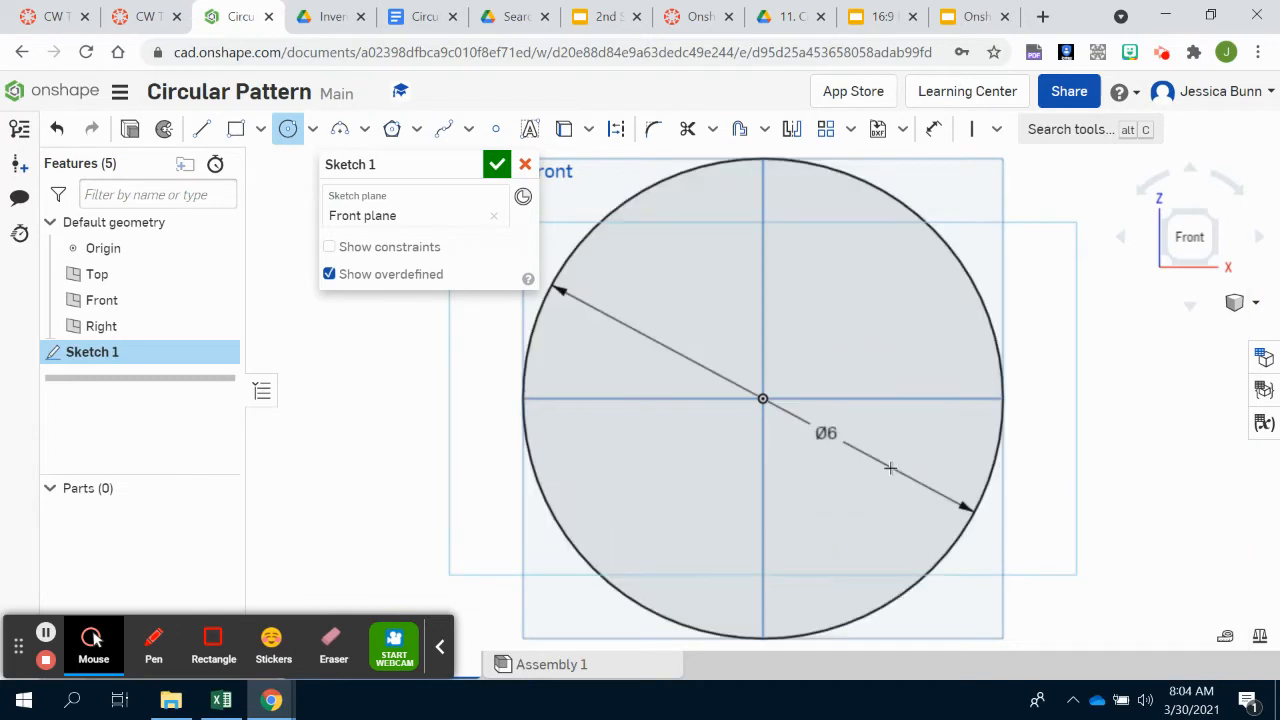
Add a concentric circle with a diameter of 2 in at the origin and finish the sketch.
click(763, 398)
click(778, 442)
text(2)
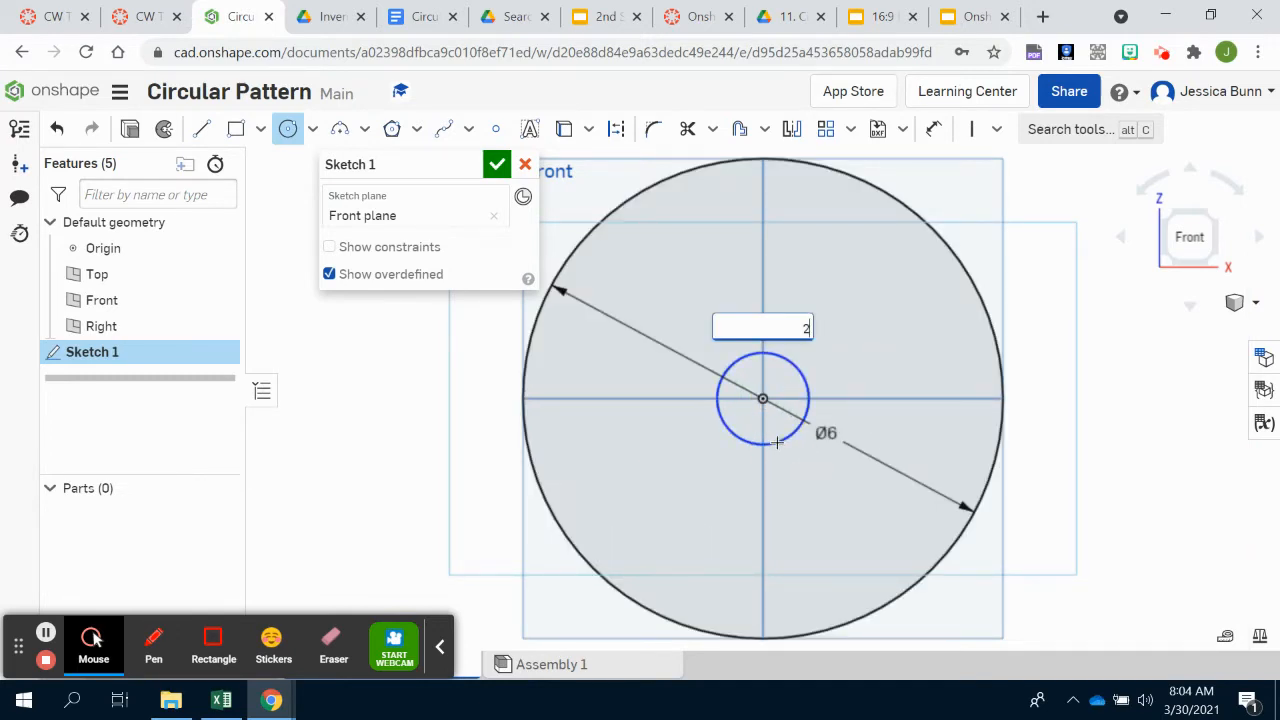
key(Return)
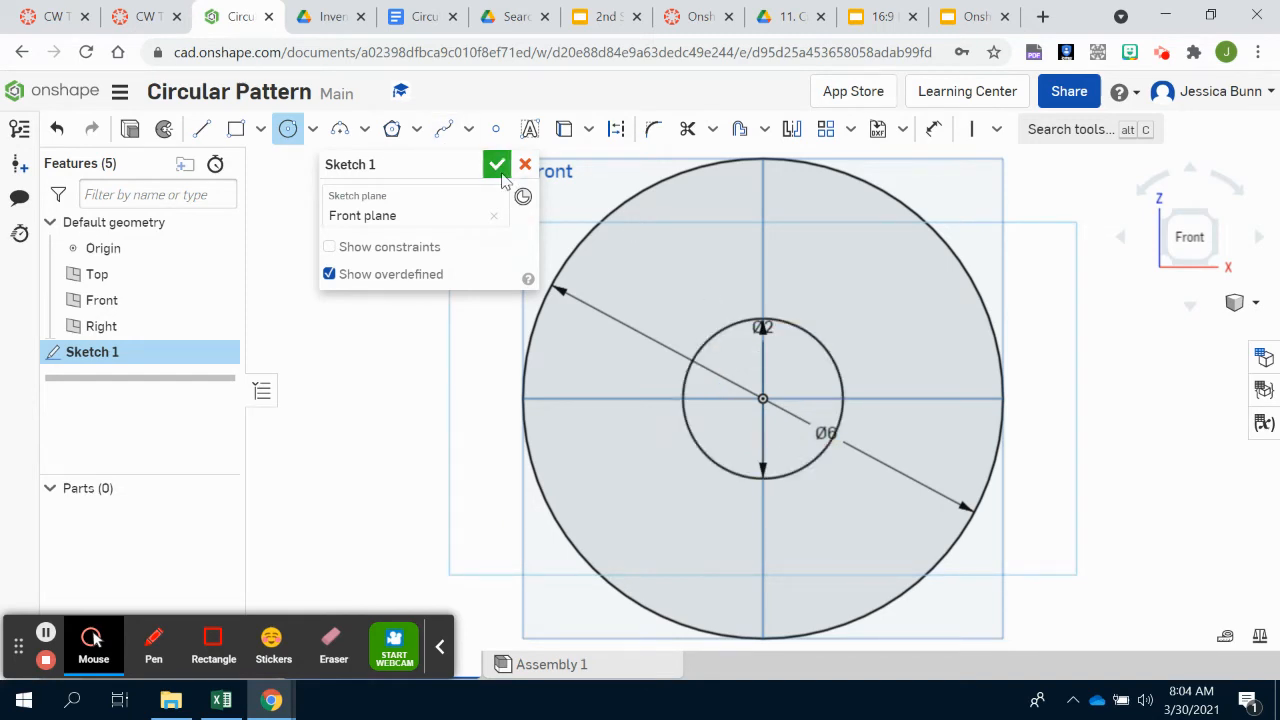
click(497, 164)
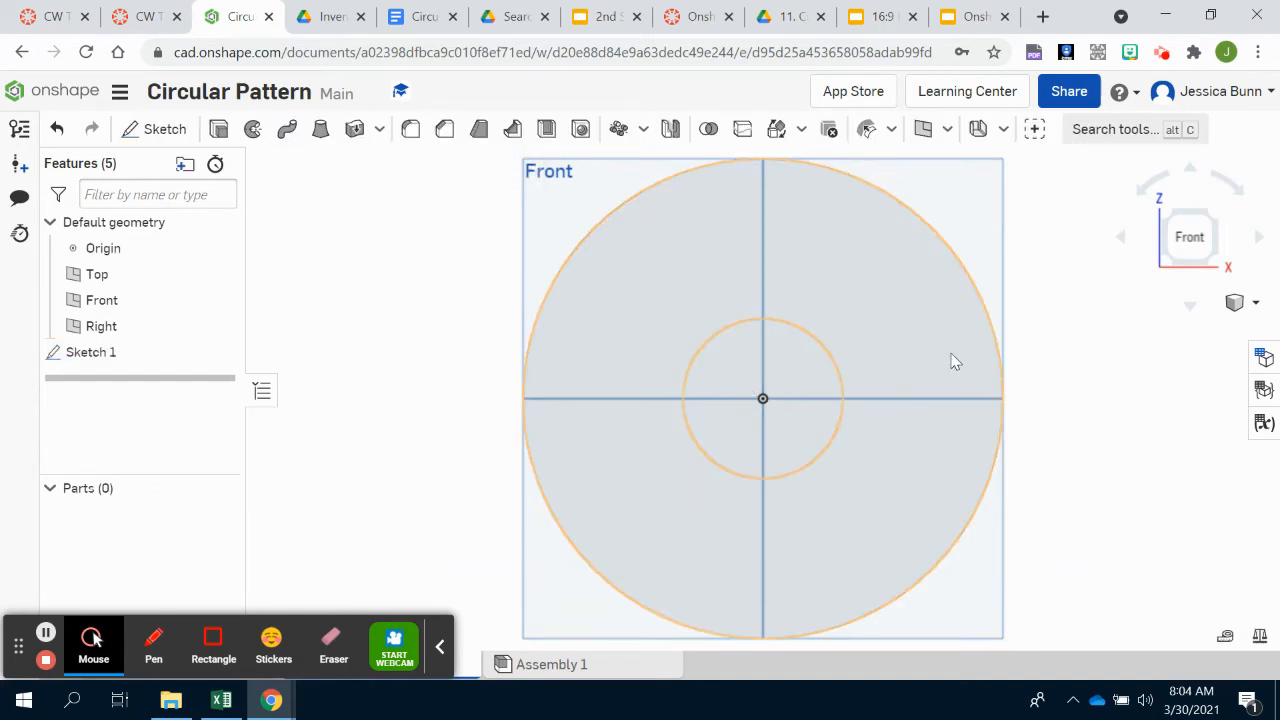
Extrude the ring between the two circles as a new solid with a blind depth of 0.5 in.
scroll(952, 351, up, 2)
scroll(956, 347, down, 3)
click(1075, 323)
right_drag(1075, 323, 1006, 353)
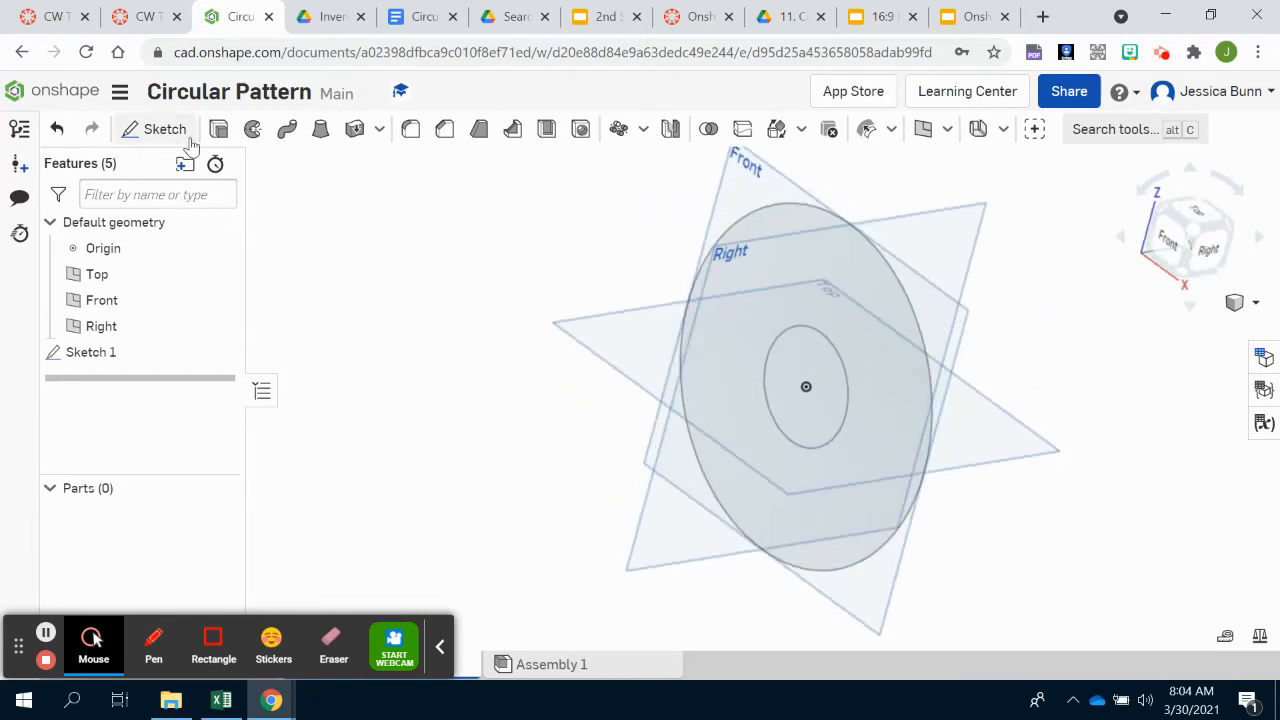
click(218, 129)
click(787, 224)
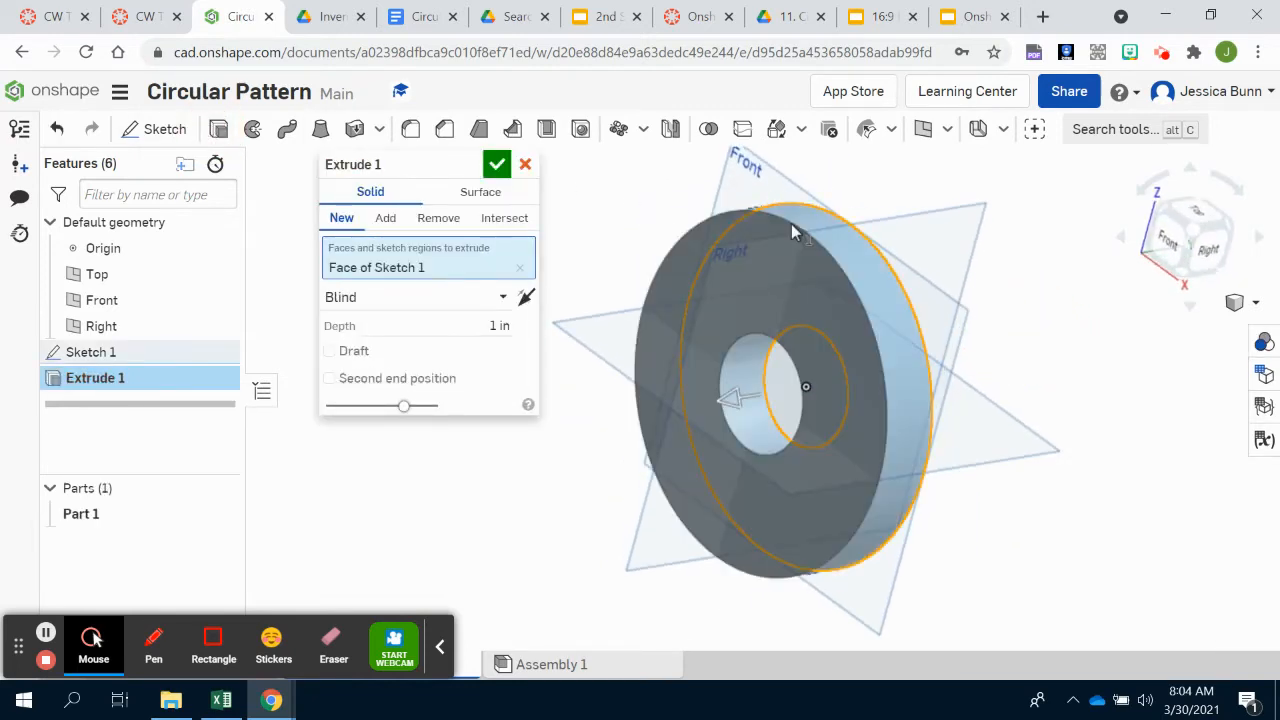
click(477, 326)
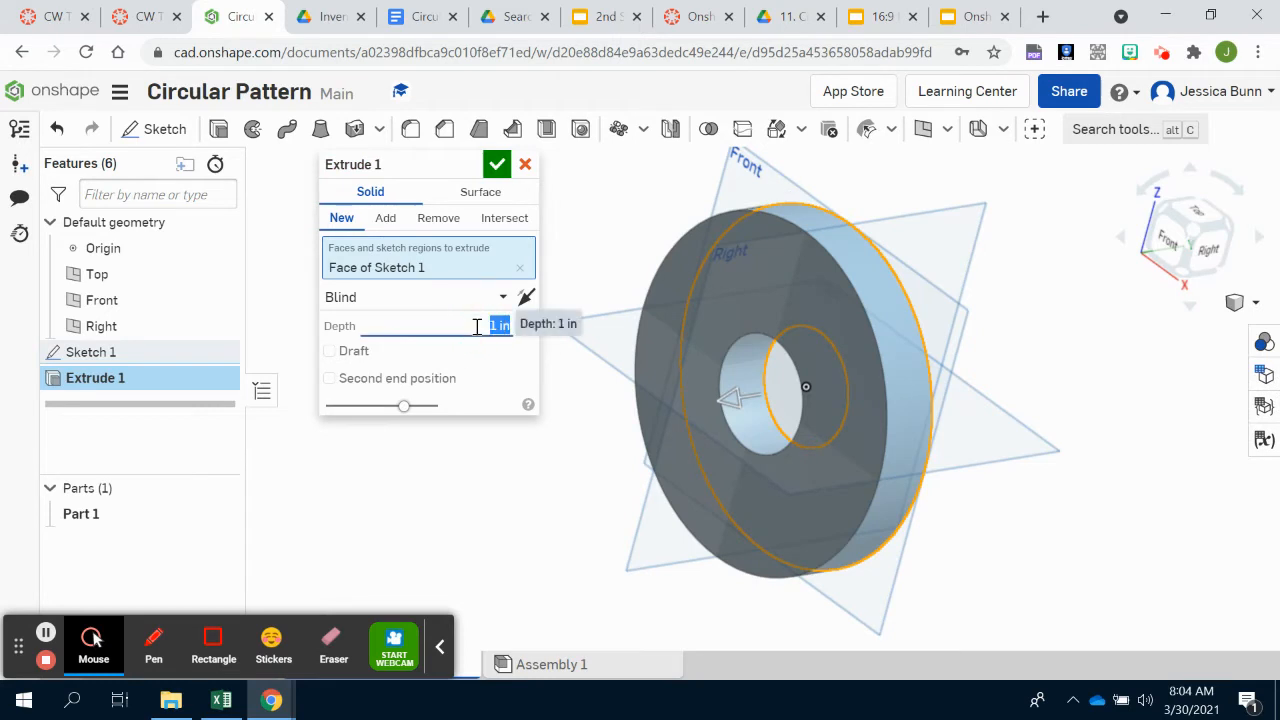
text(0.5)
key(Return)
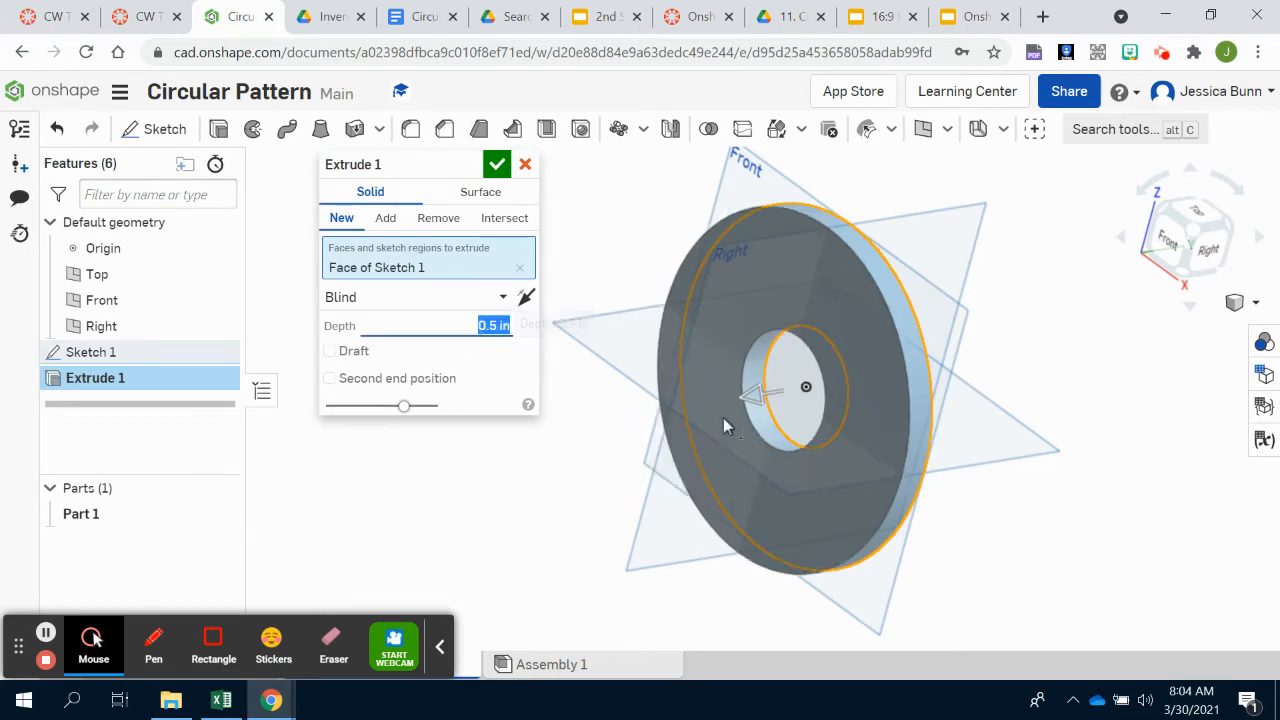
click(497, 166)
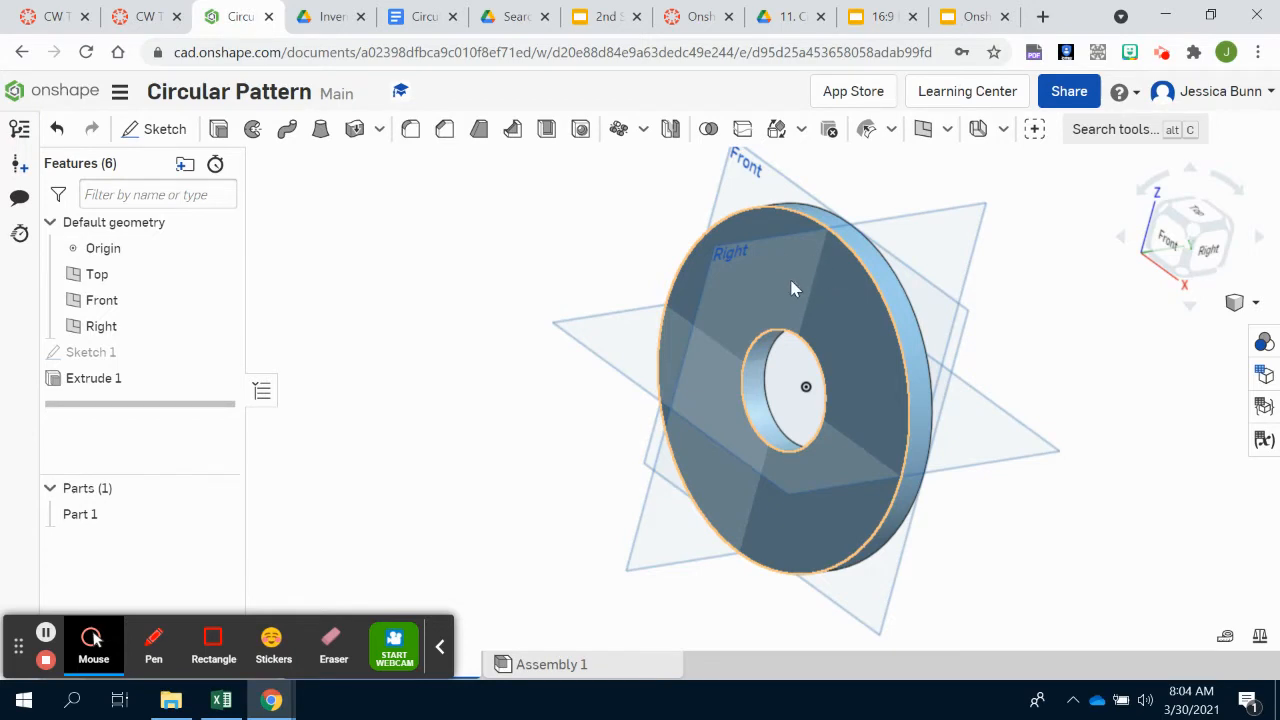
Start a sketch on the disc's front face and place a point about 2.02 in above the origin.
click(152, 129)
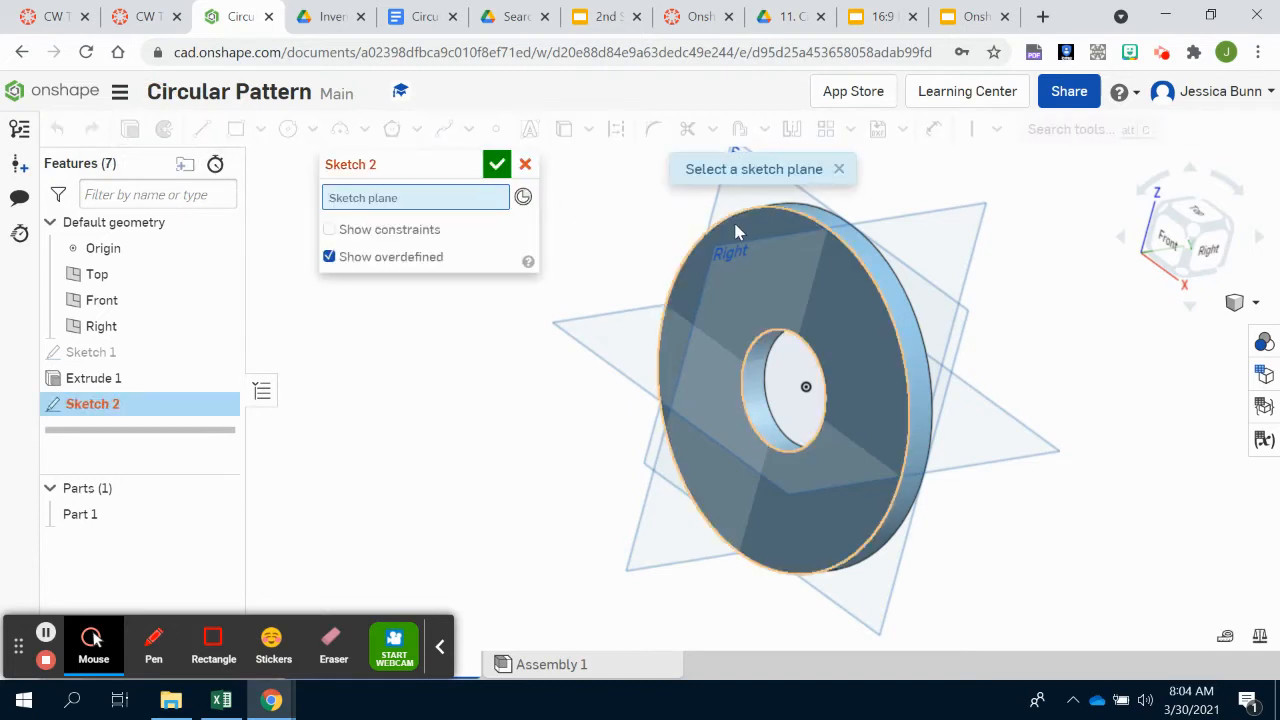
click(735, 230)
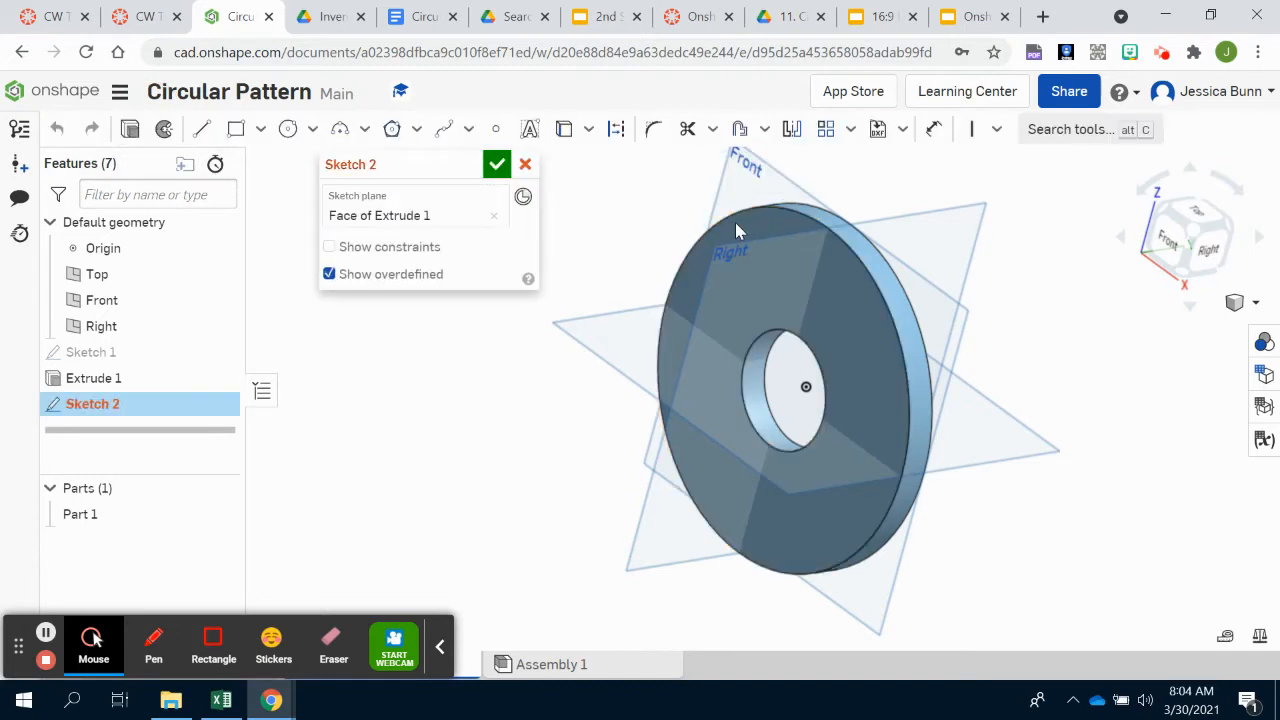
click(496, 129)
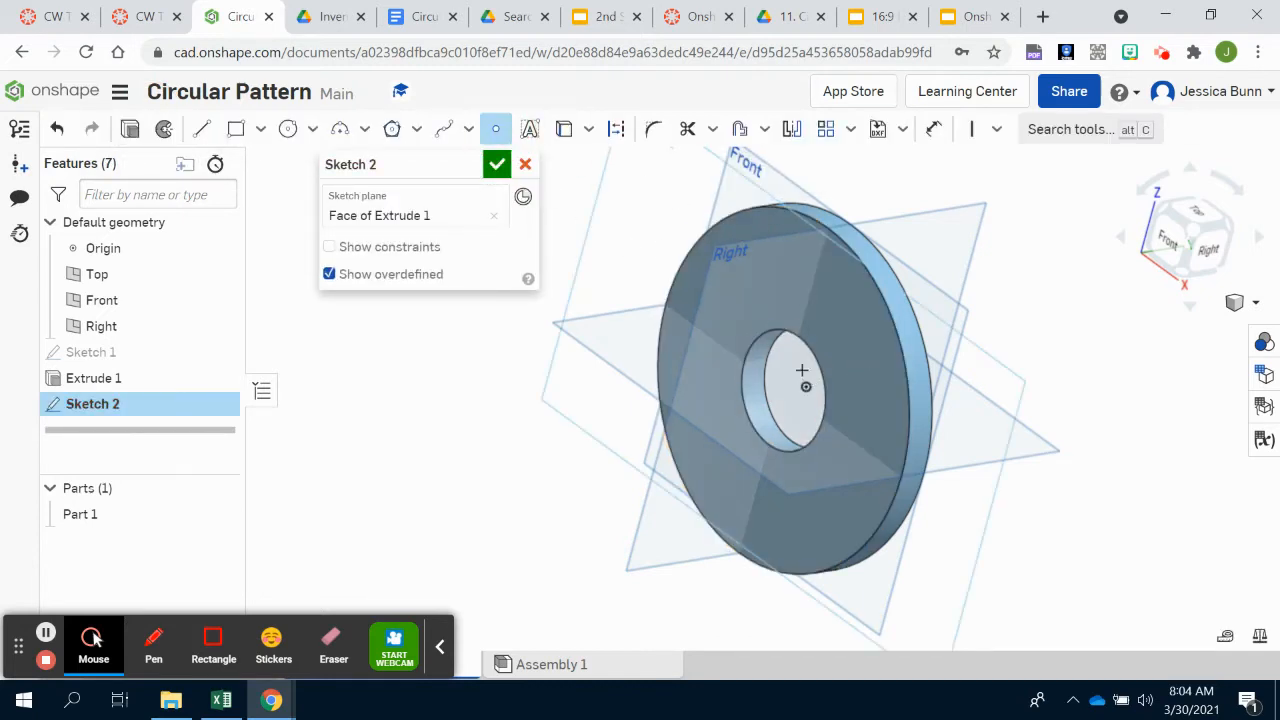
click(1168, 240)
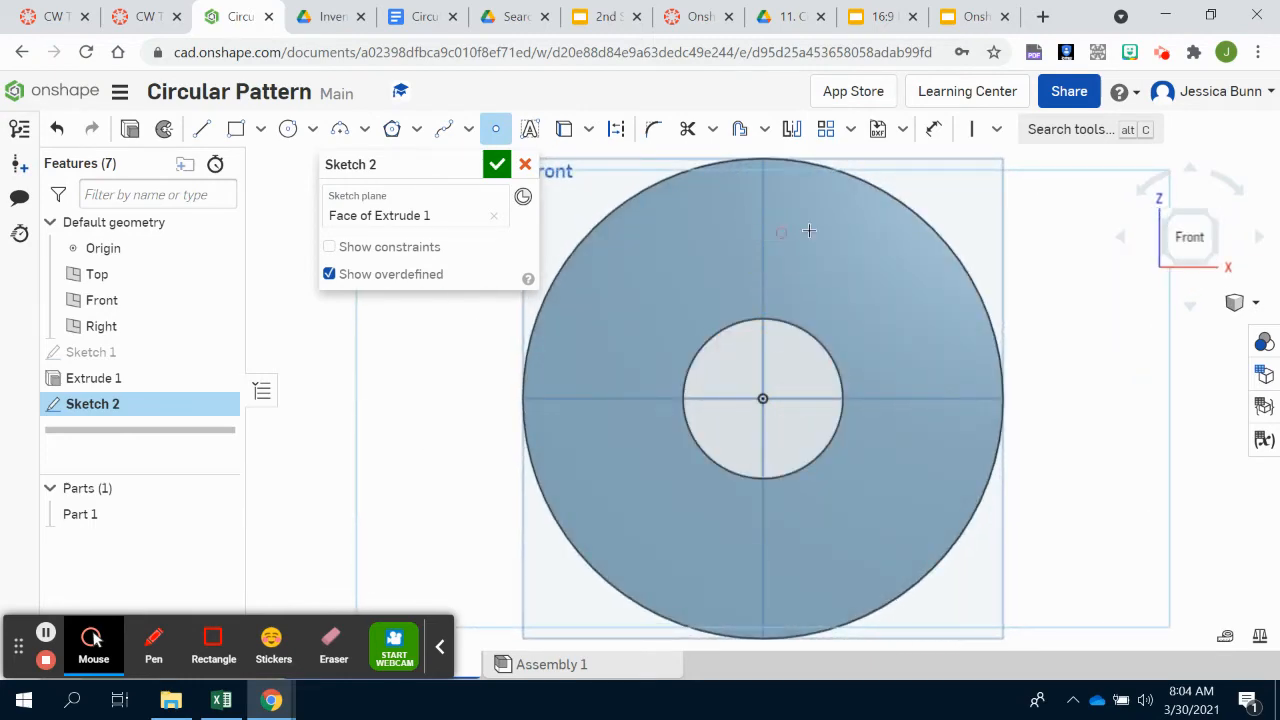
click(762, 237)
Dimension the distance between the sketch point and the origin as 2 in.
click(931, 129)
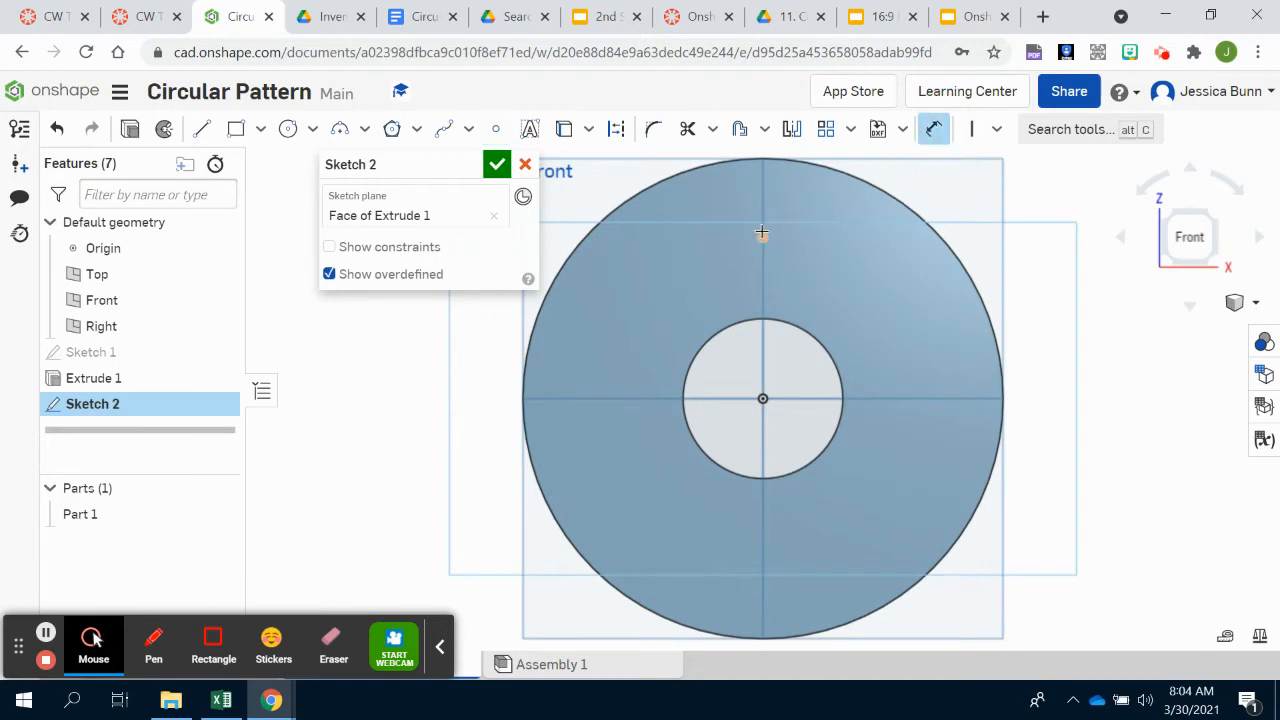
click(762, 237)
click(763, 399)
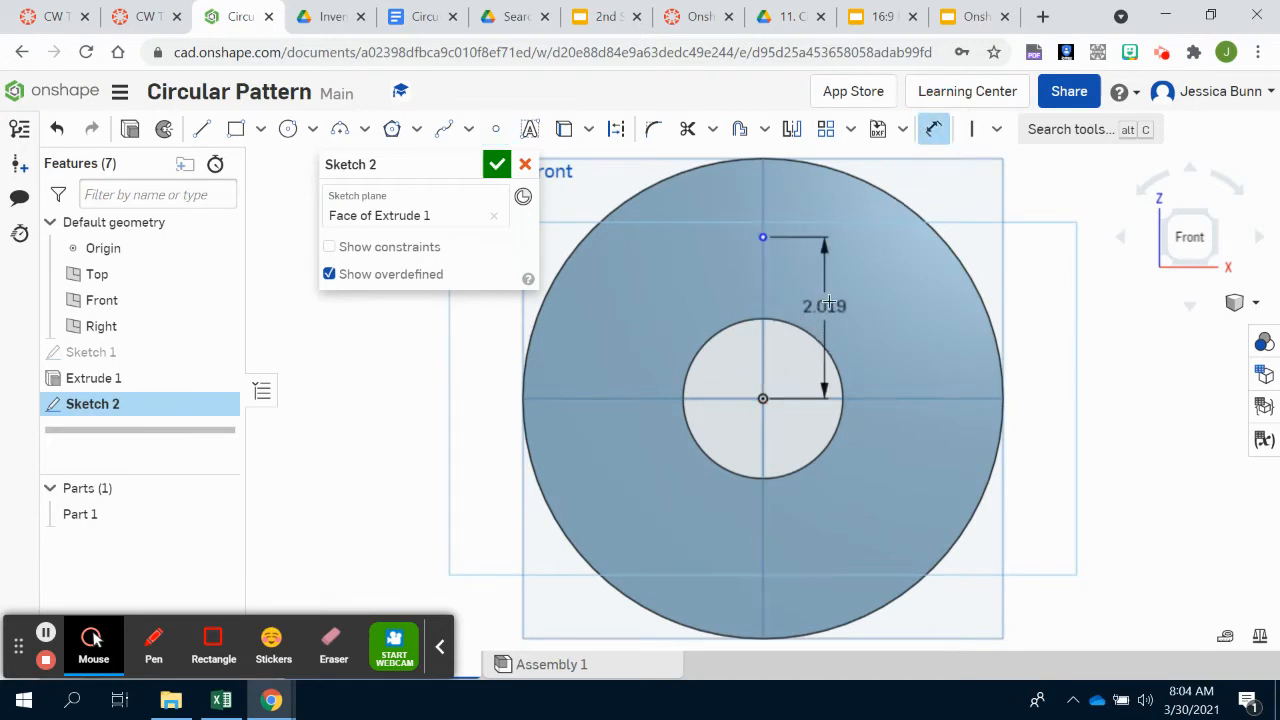
click(826, 299)
text(2.6)
key(Return)
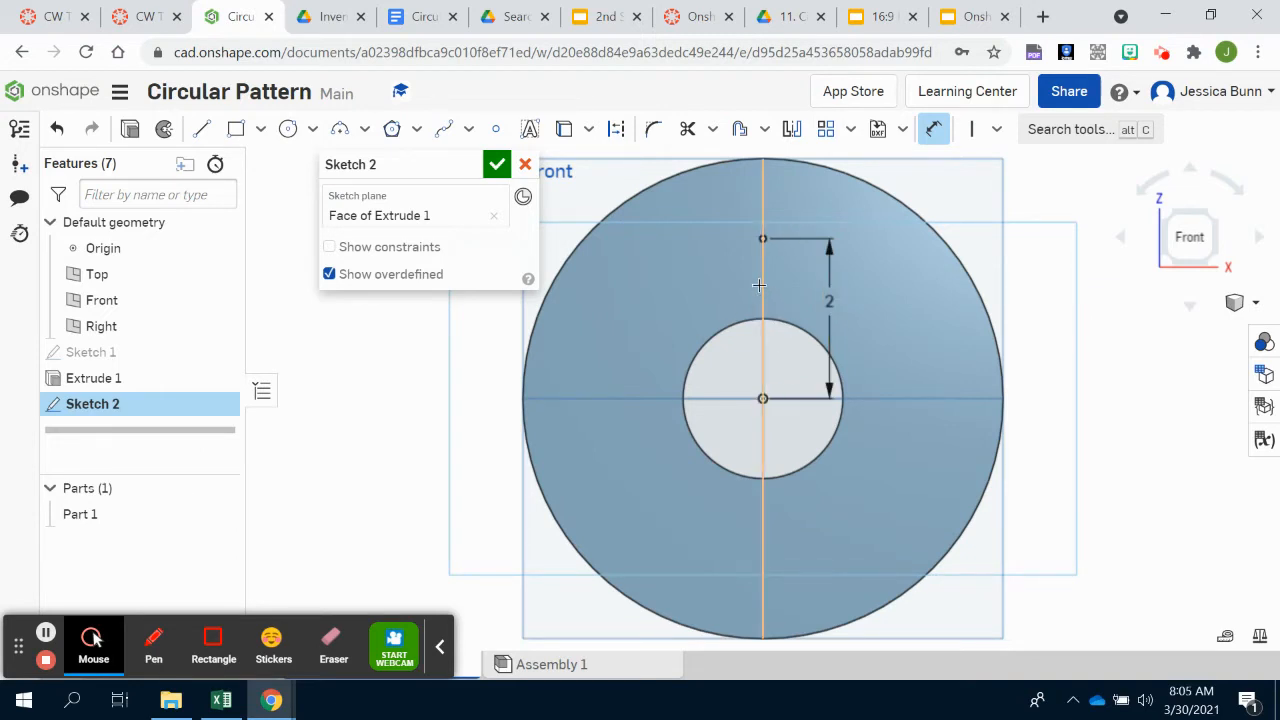
Constrain the sketch point vertically to the origin and finish the sketch.
click(970, 140)
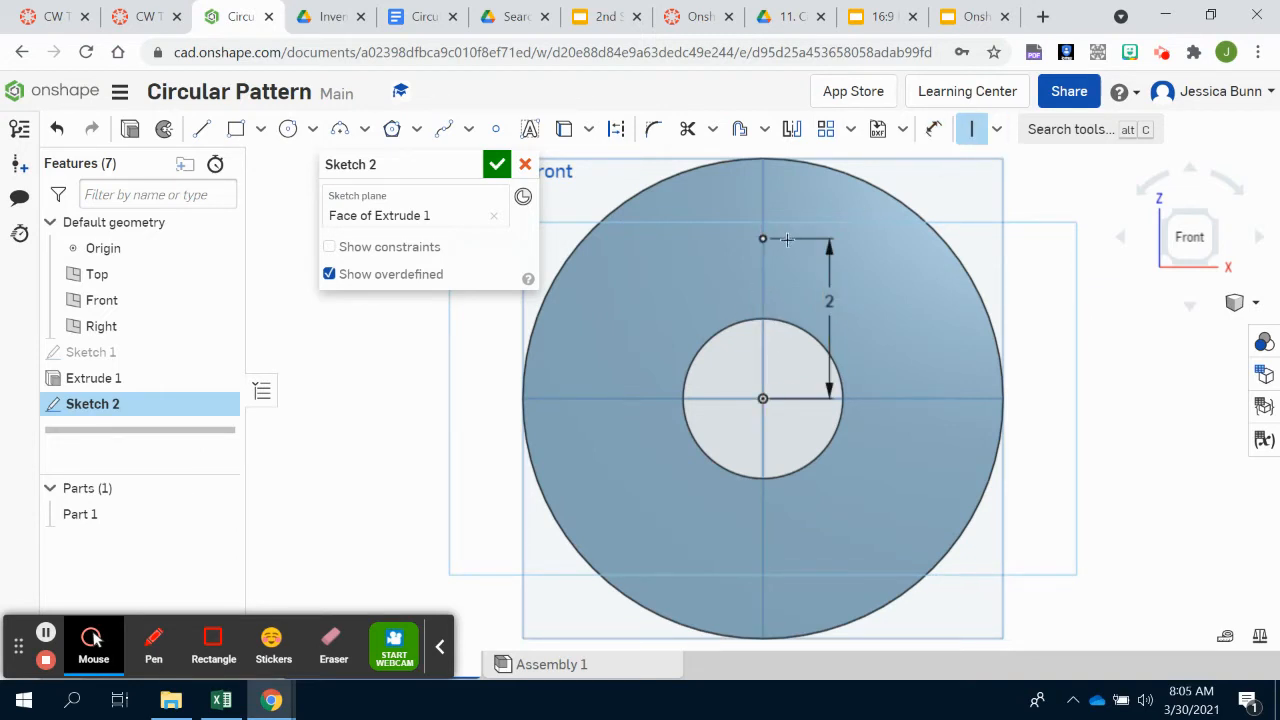
click(763, 241)
click(762, 398)
click(497, 165)
Cut a simple through hole with a 0.75 in diameter in the disc at the sketch point.
mouse_move(1122, 497)
right_down()
mouse_move(980, 514)
mouse_move(1114, 443)
mouse_move(1110, 520)
mouse_move(1097, 526)
right_up()
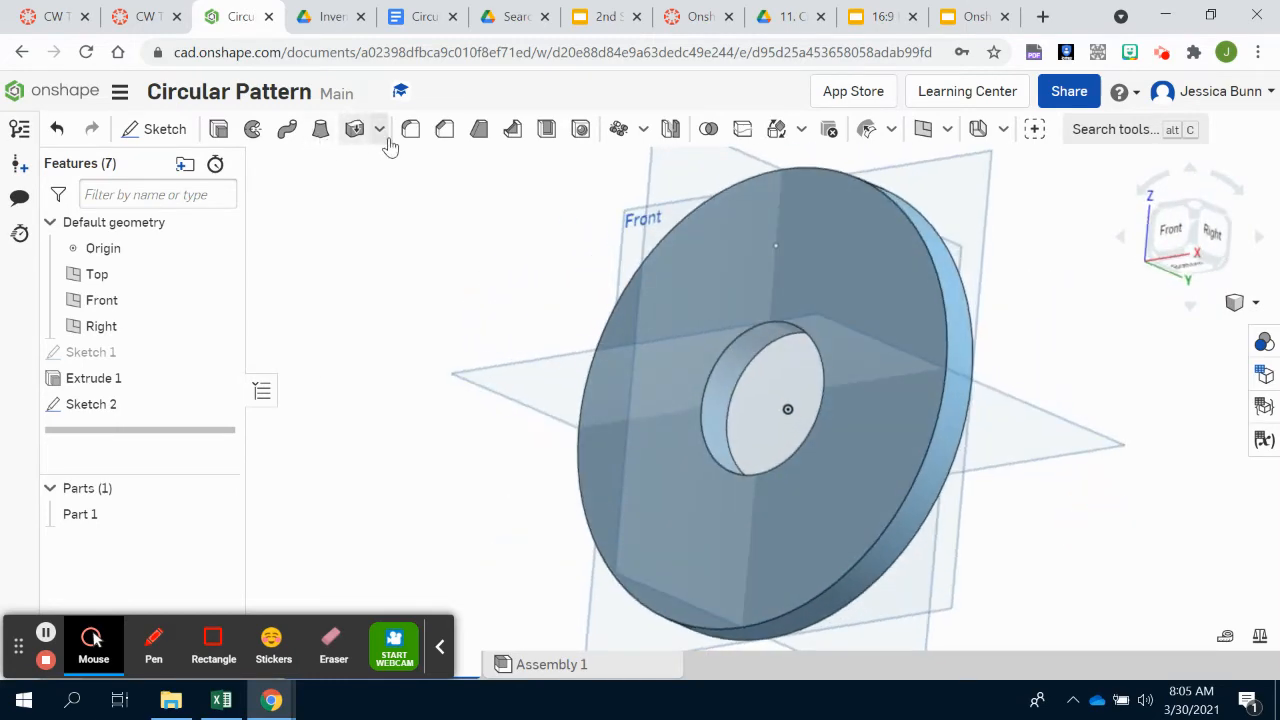
click(580, 129)
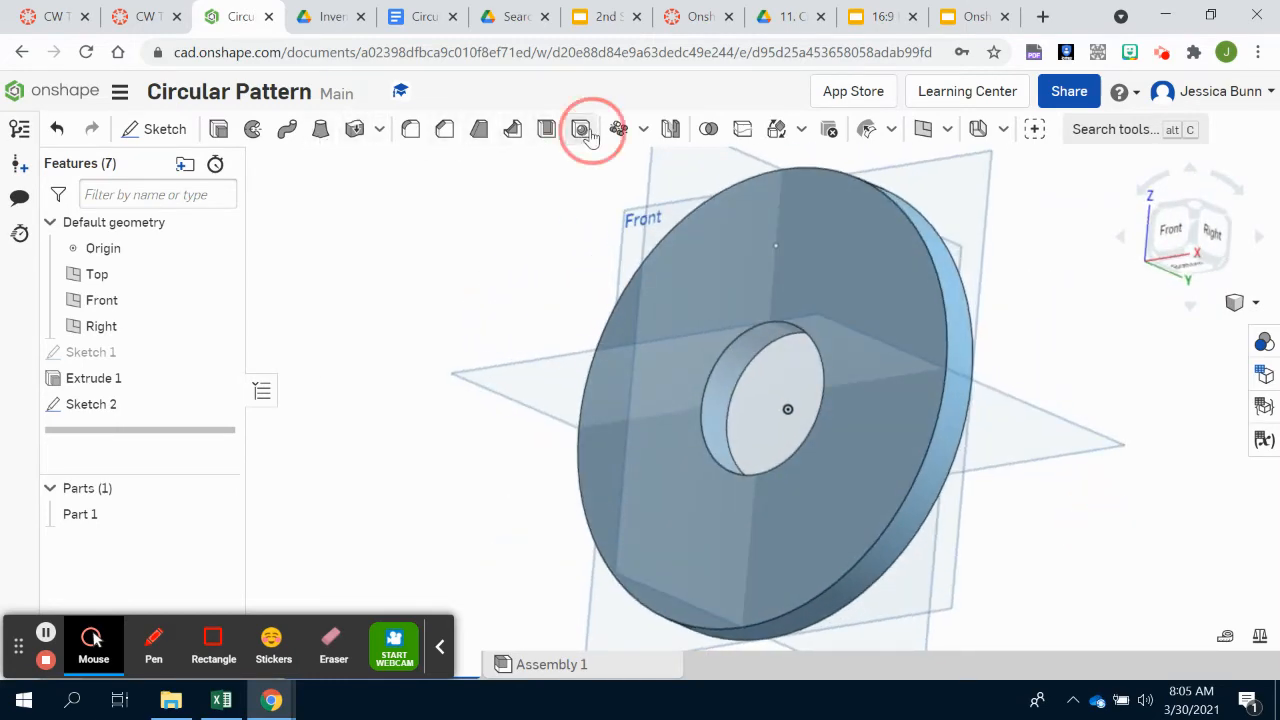
click(774, 247)
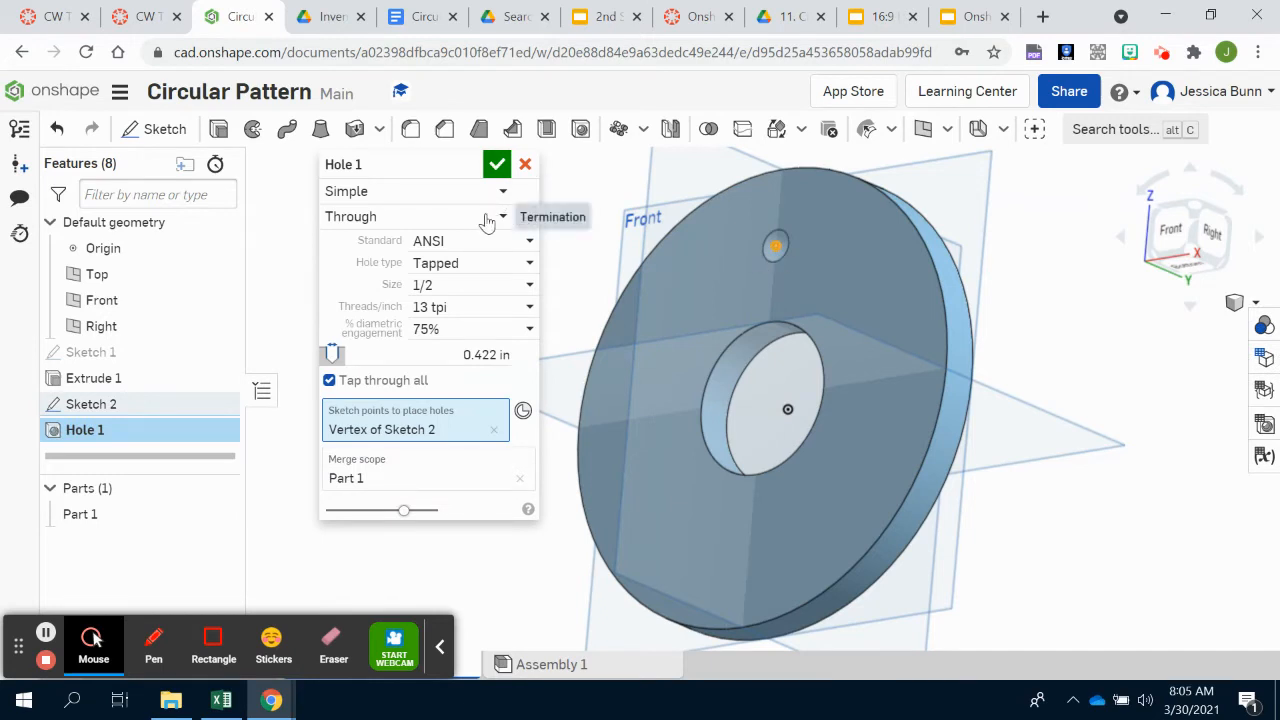
click(480, 350)
key(BackSpace)
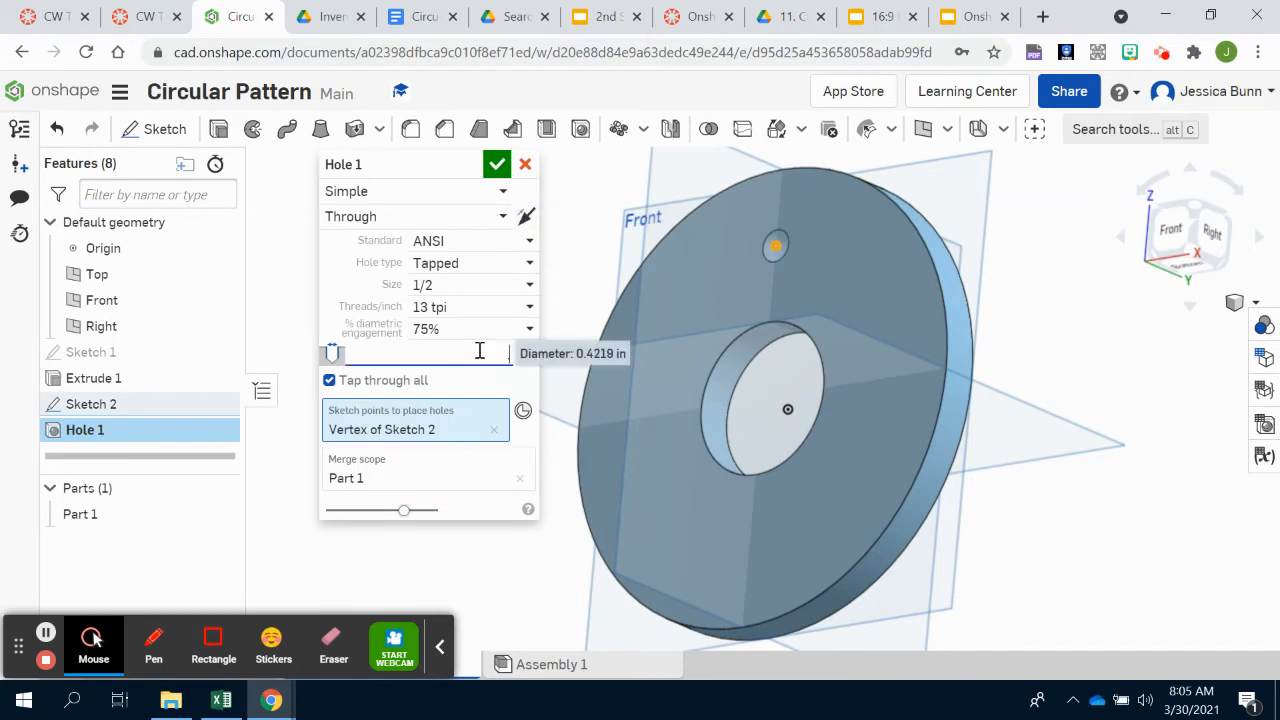
text(.75)
key(Return)
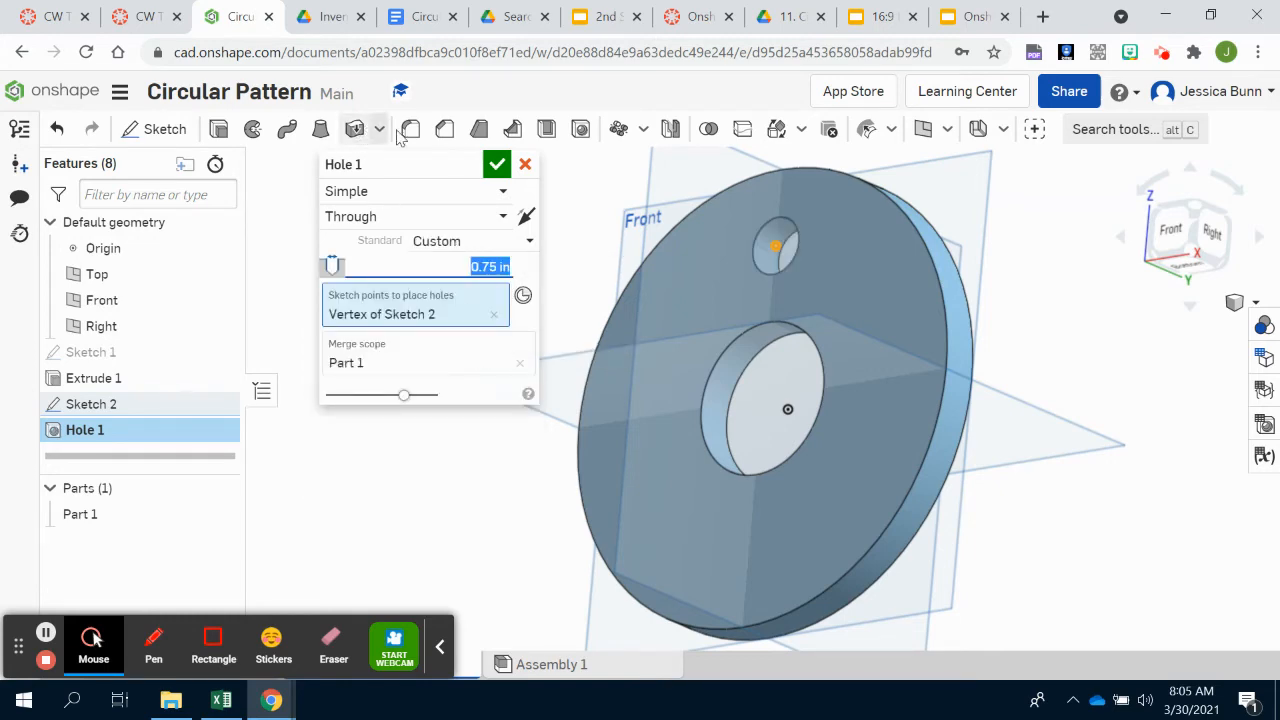
click(497, 164)
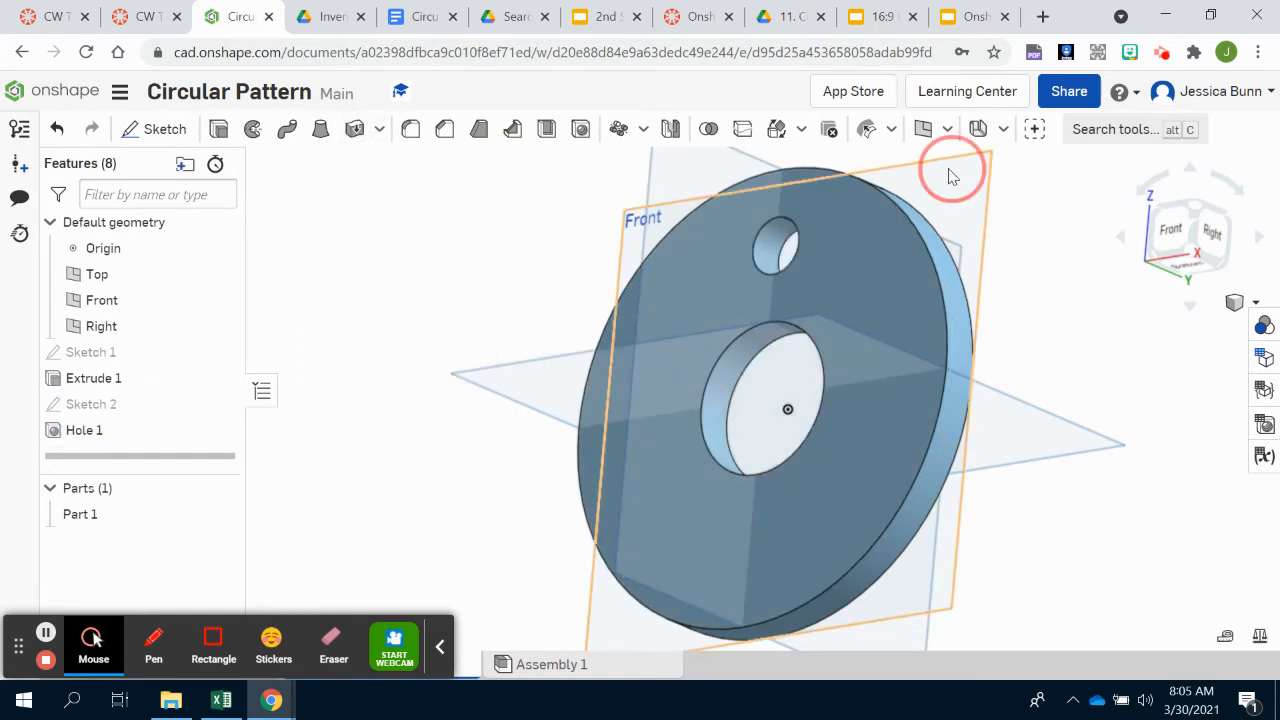
right_drag(957, 166, 945, 204)
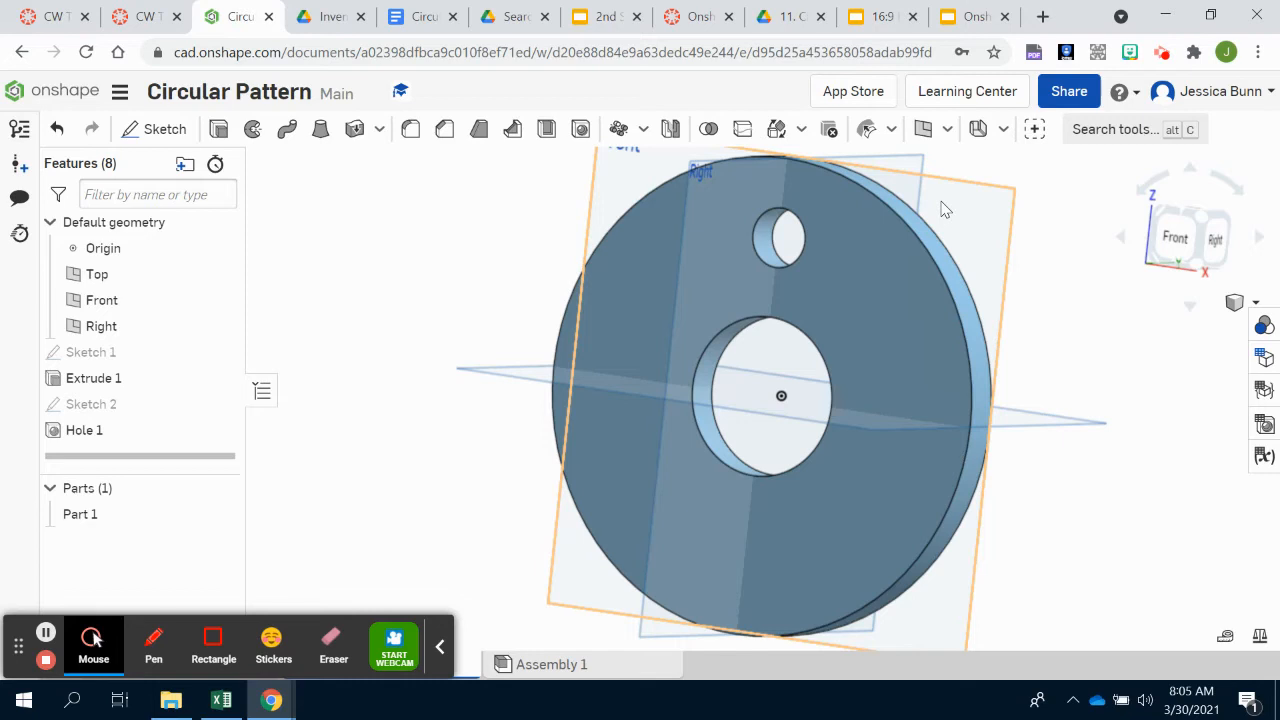
click(646, 131)
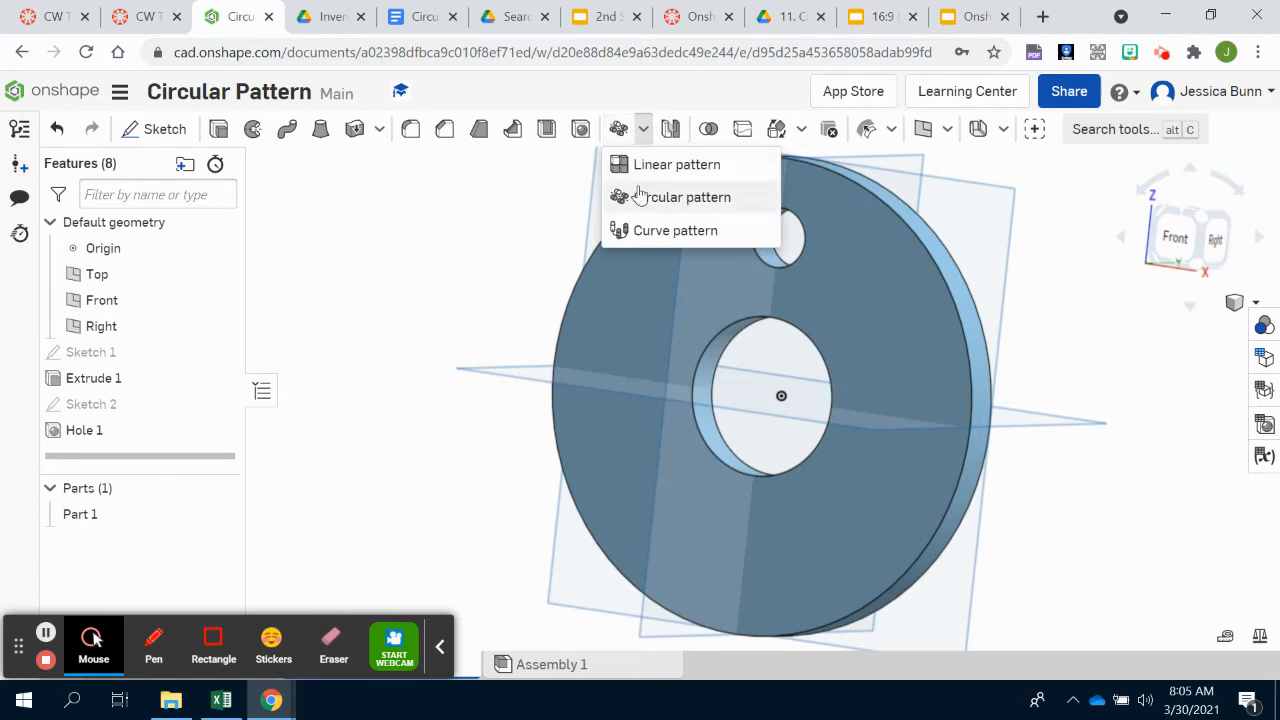
click(657, 168)
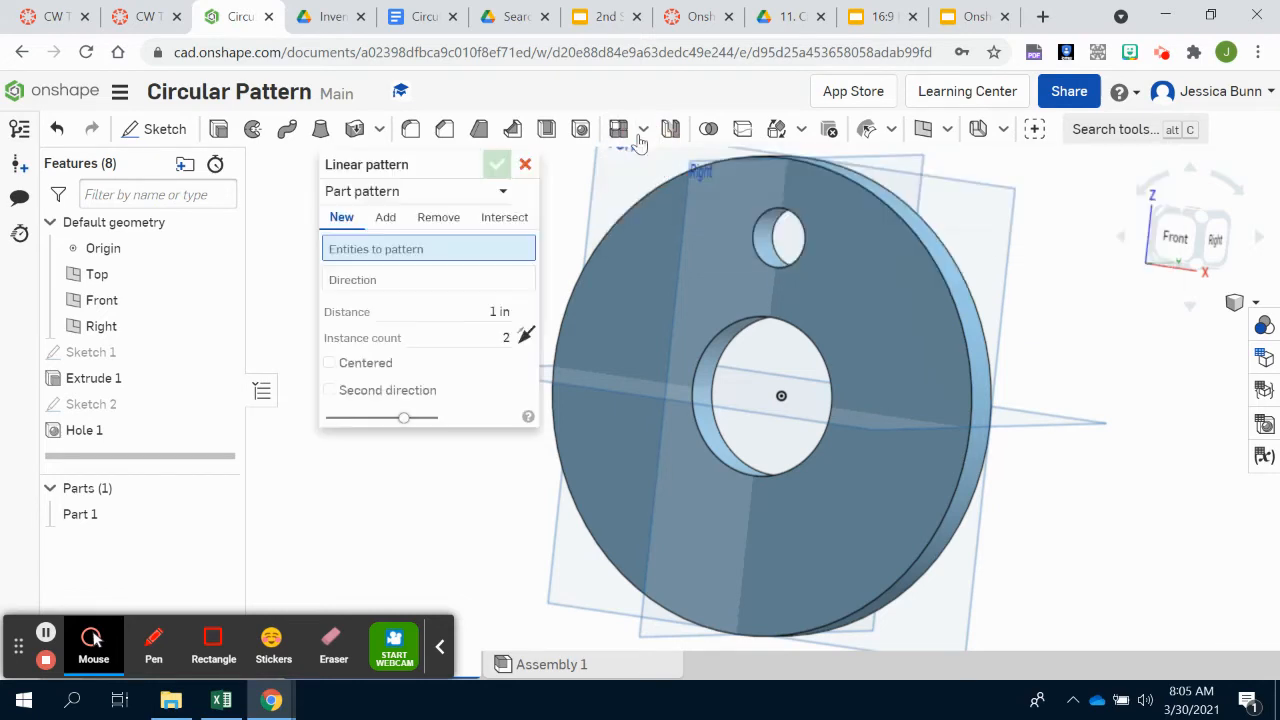
click(528, 167)
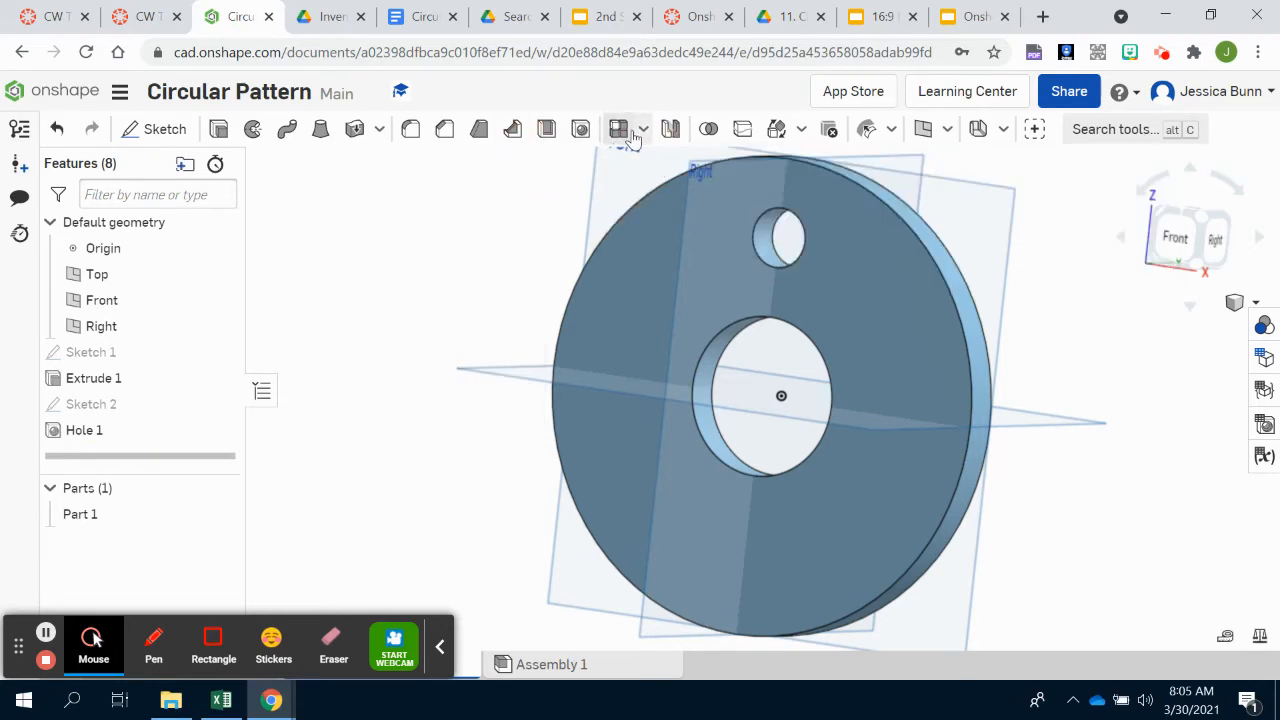
Start a circular pattern feature for the disc.
click(644, 133)
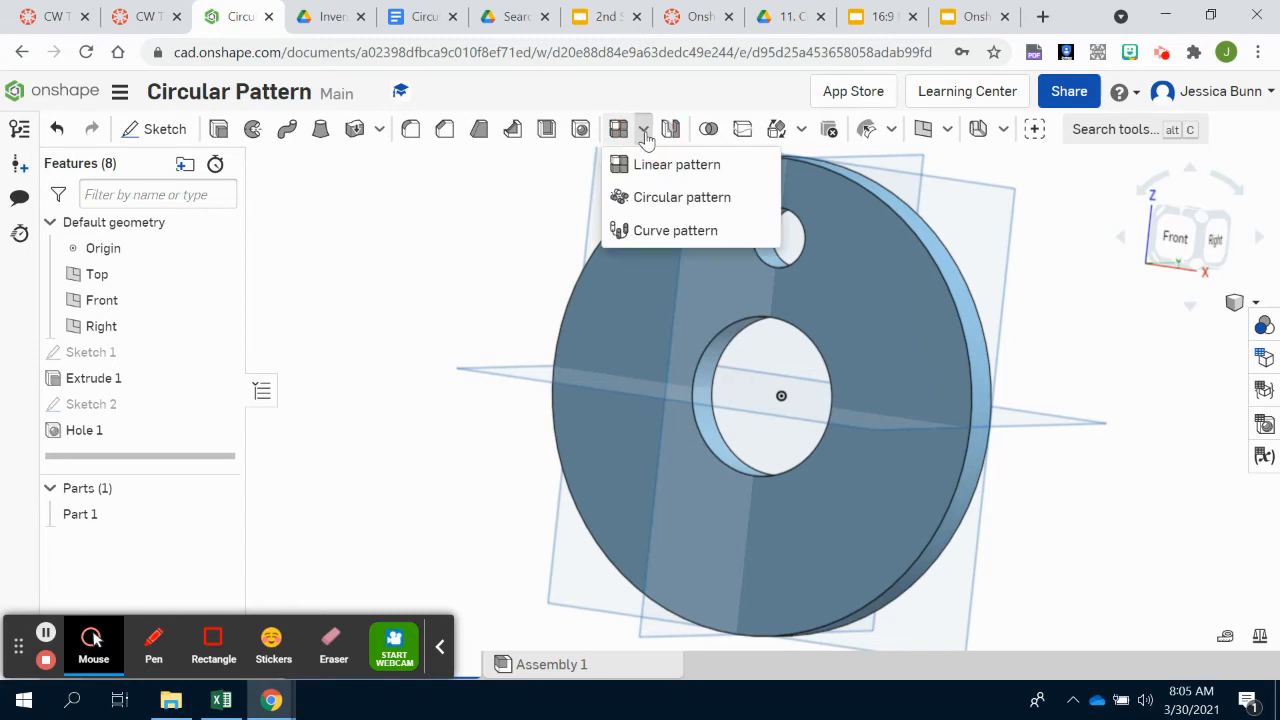
click(645, 199)
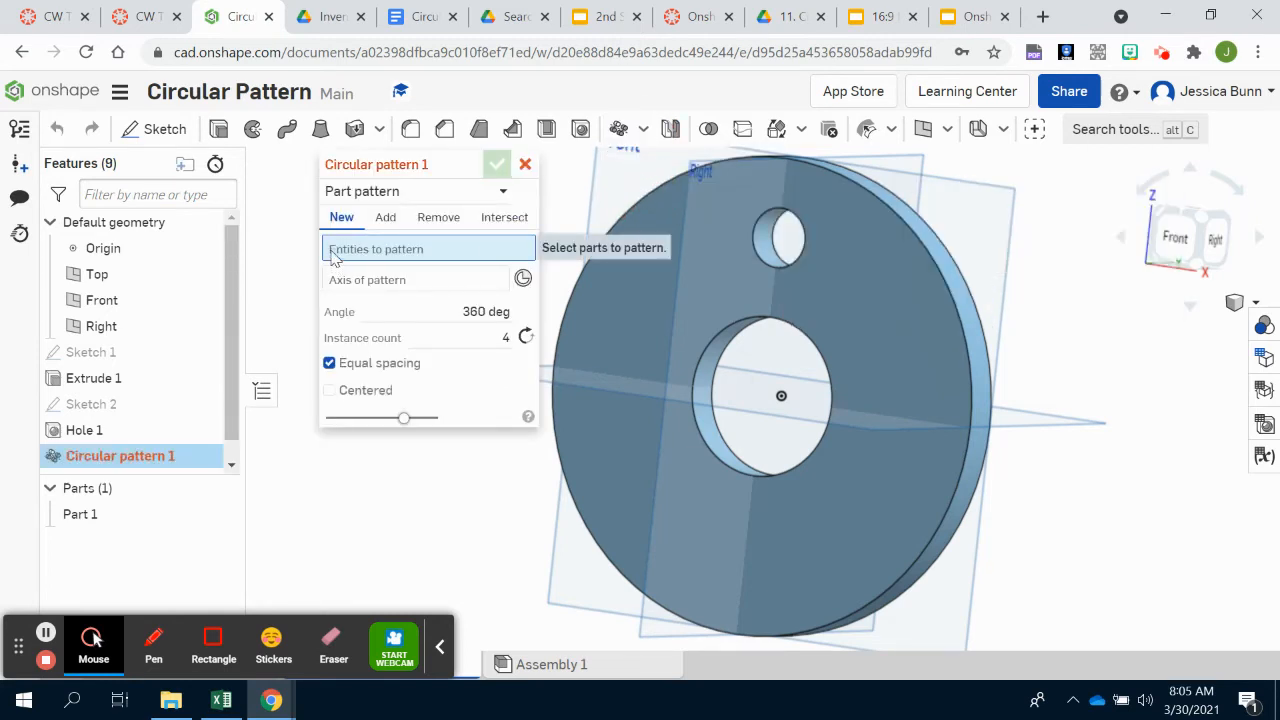
Try to select the 0.75 in hole as the entity to repeat in the circular part pattern.
click(760, 215)
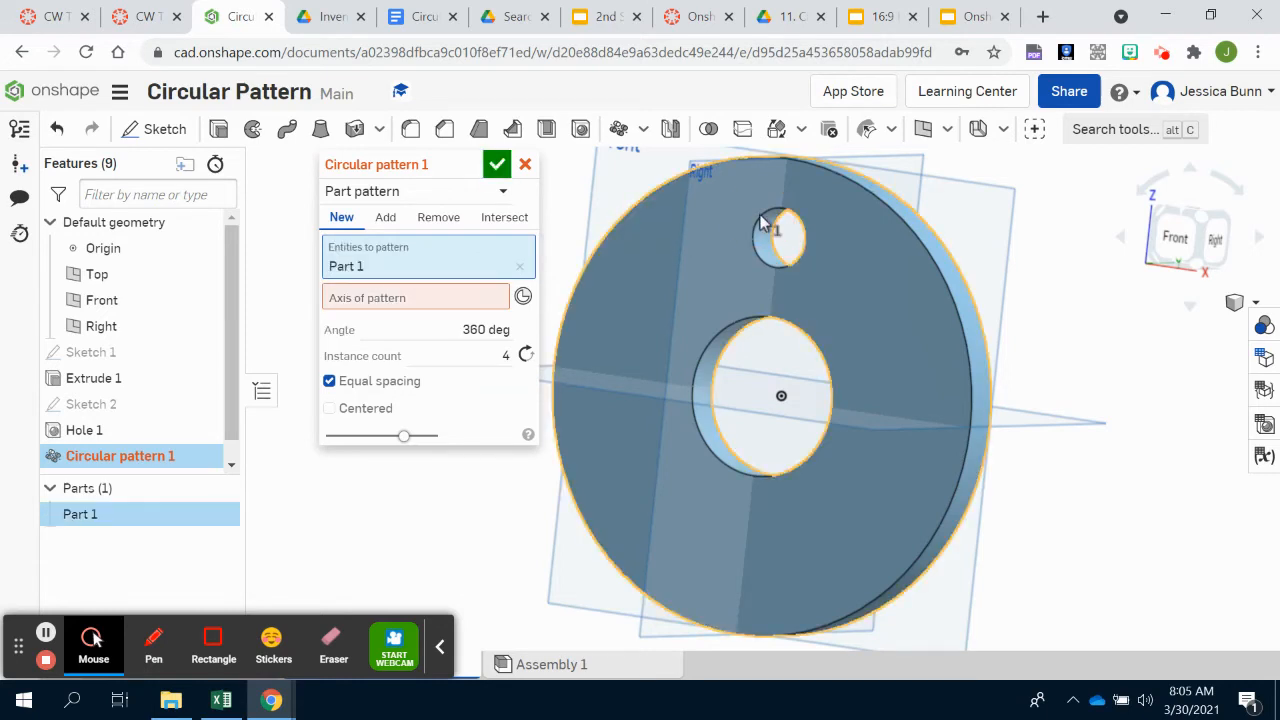
click(762, 216)
click(770, 215)
click(745, 247)
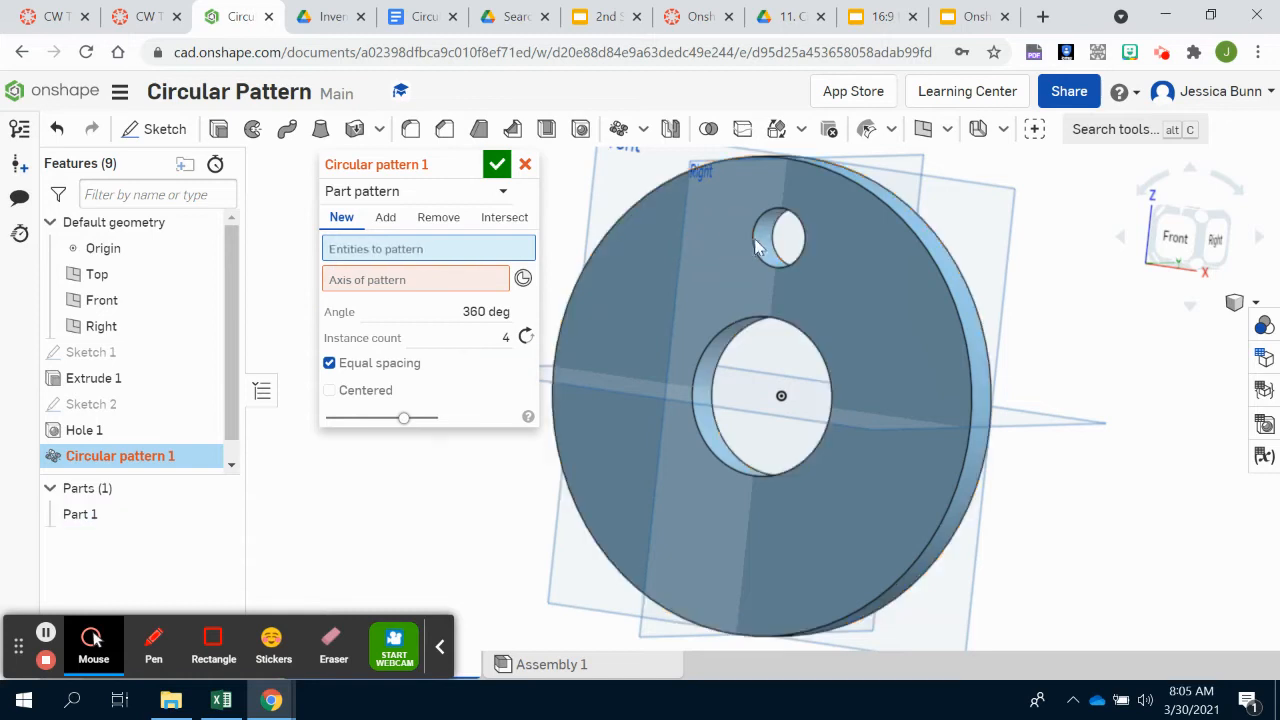
click(774, 212)
click(776, 212)
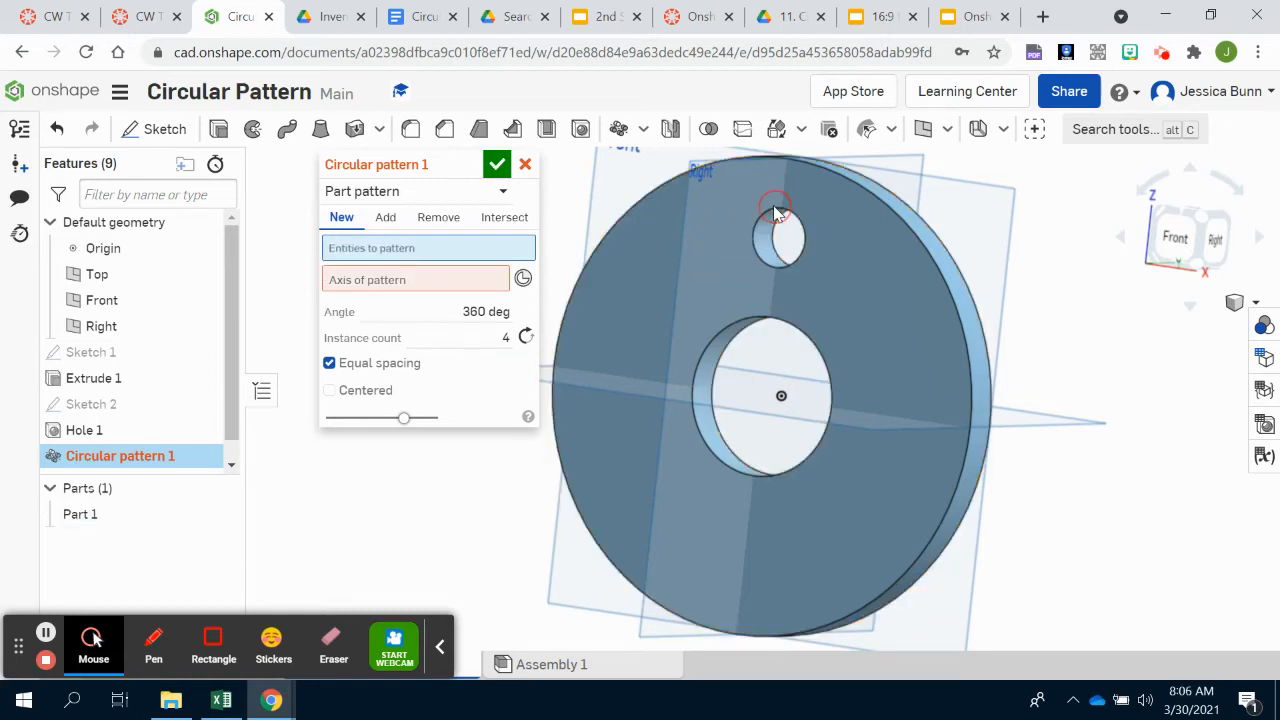
click(760, 252)
click(762, 257)
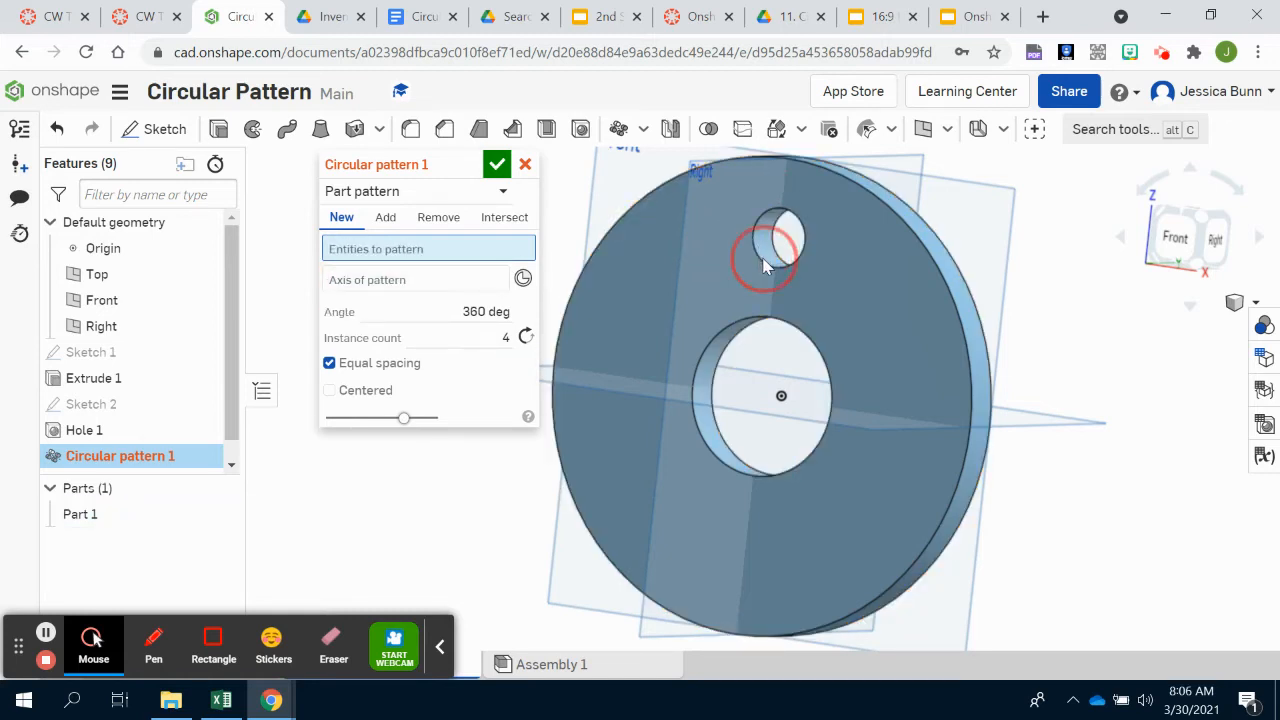
click(762, 257)
click(762, 257)
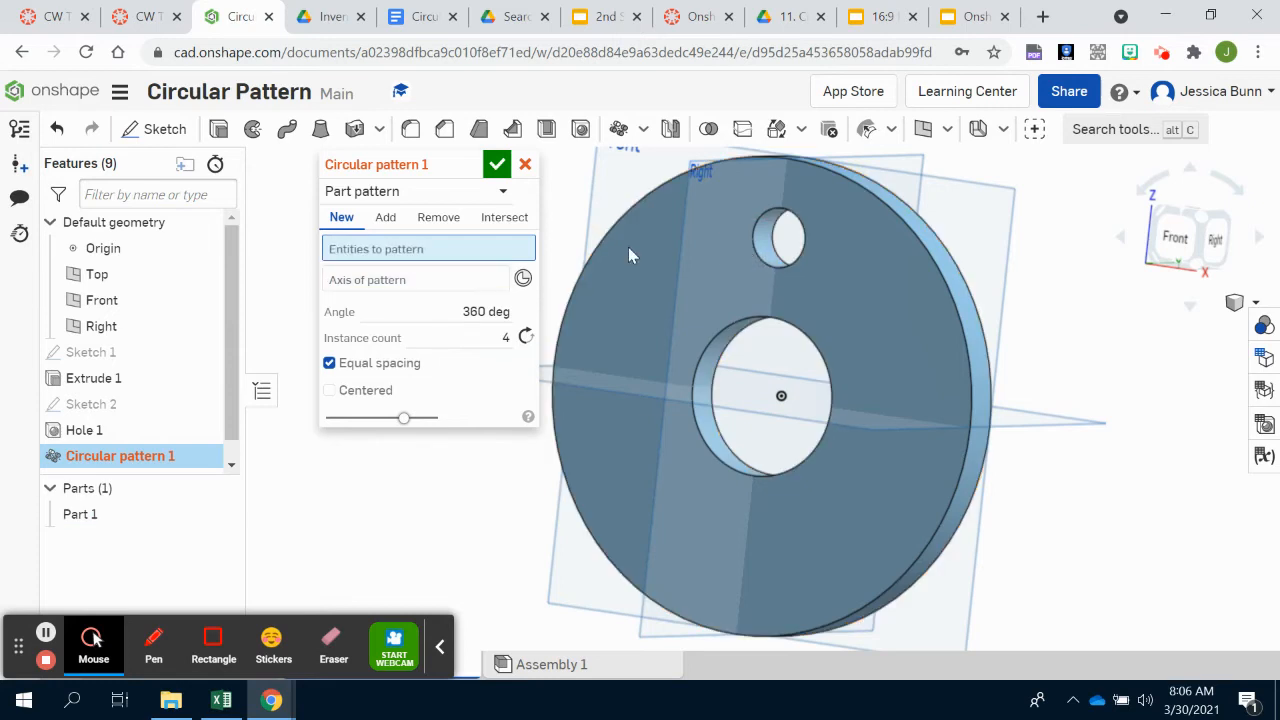
Set the centre hole's edge as the circular pattern axis and select the disc as the part to pattern.
click(387, 279)
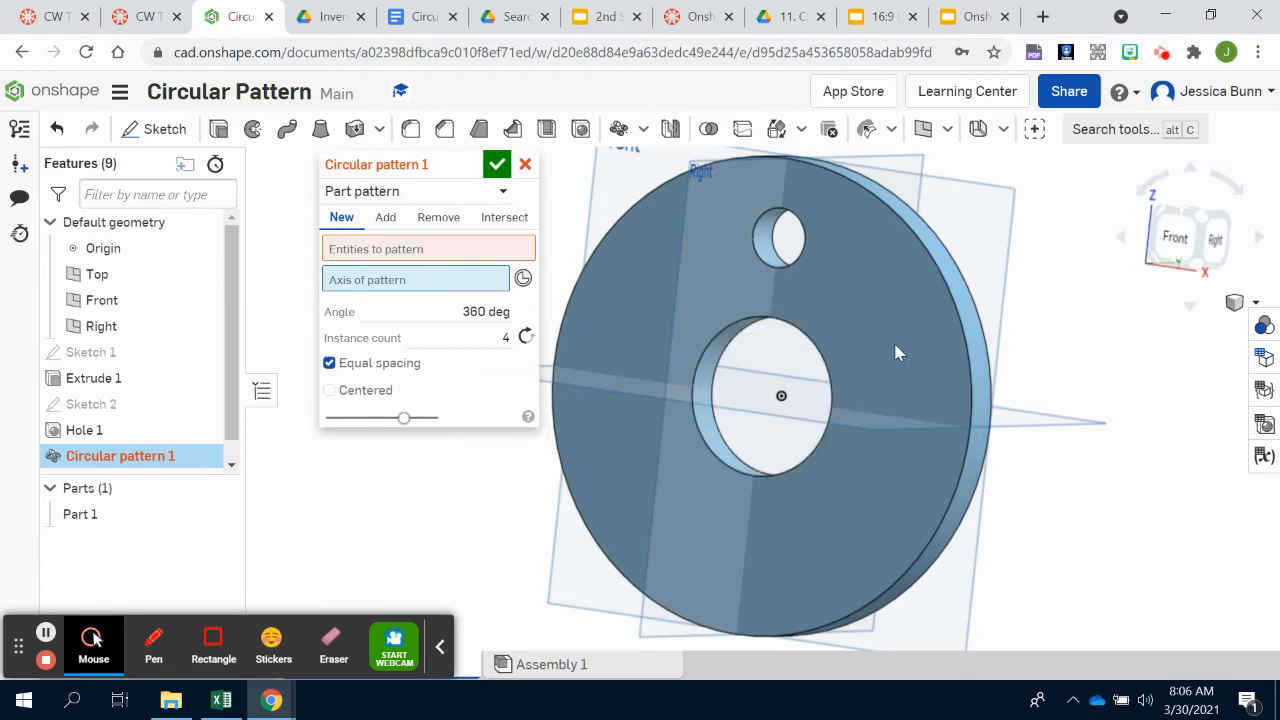
click(691, 408)
click(410, 263)
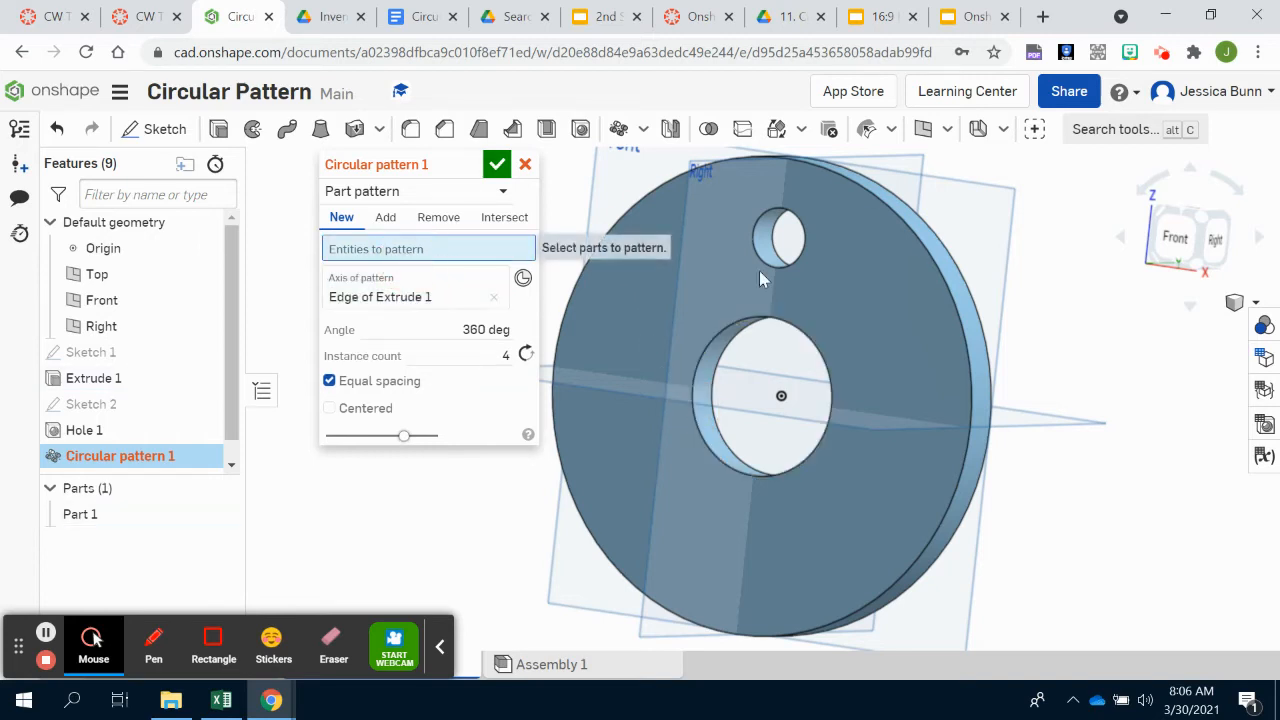
click(760, 247)
click(758, 242)
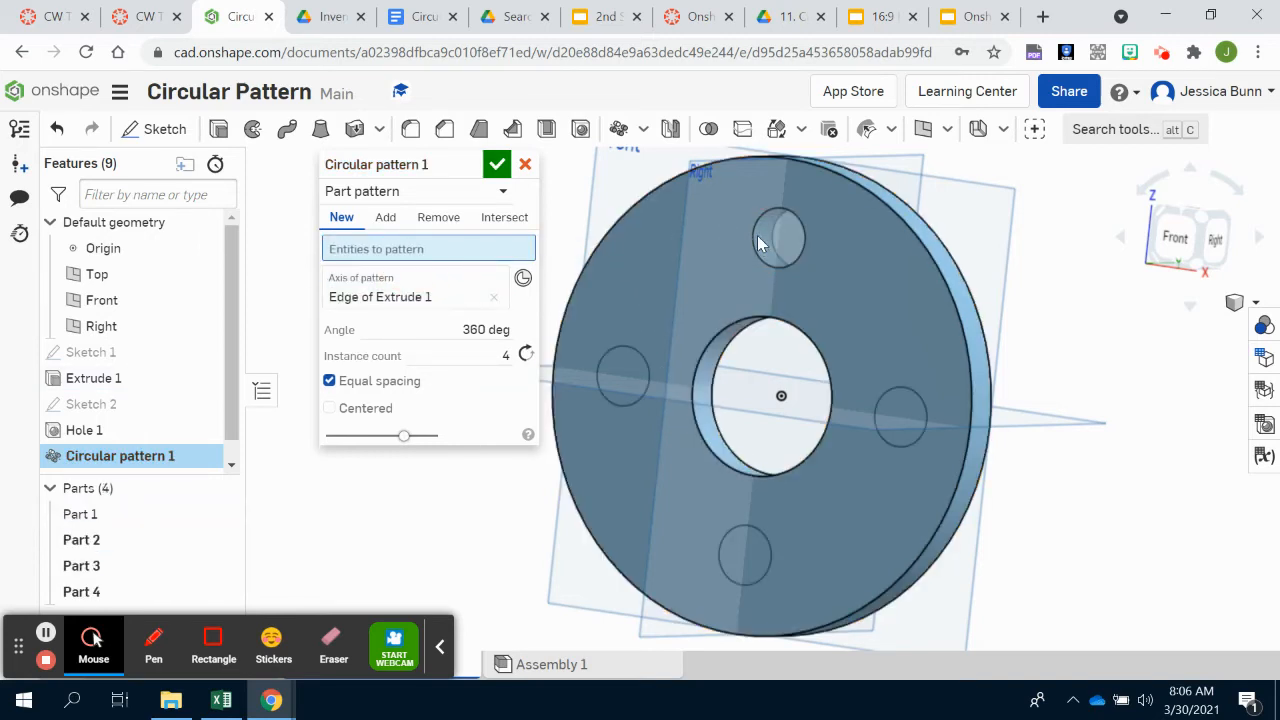
click(746, 240)
click(744, 238)
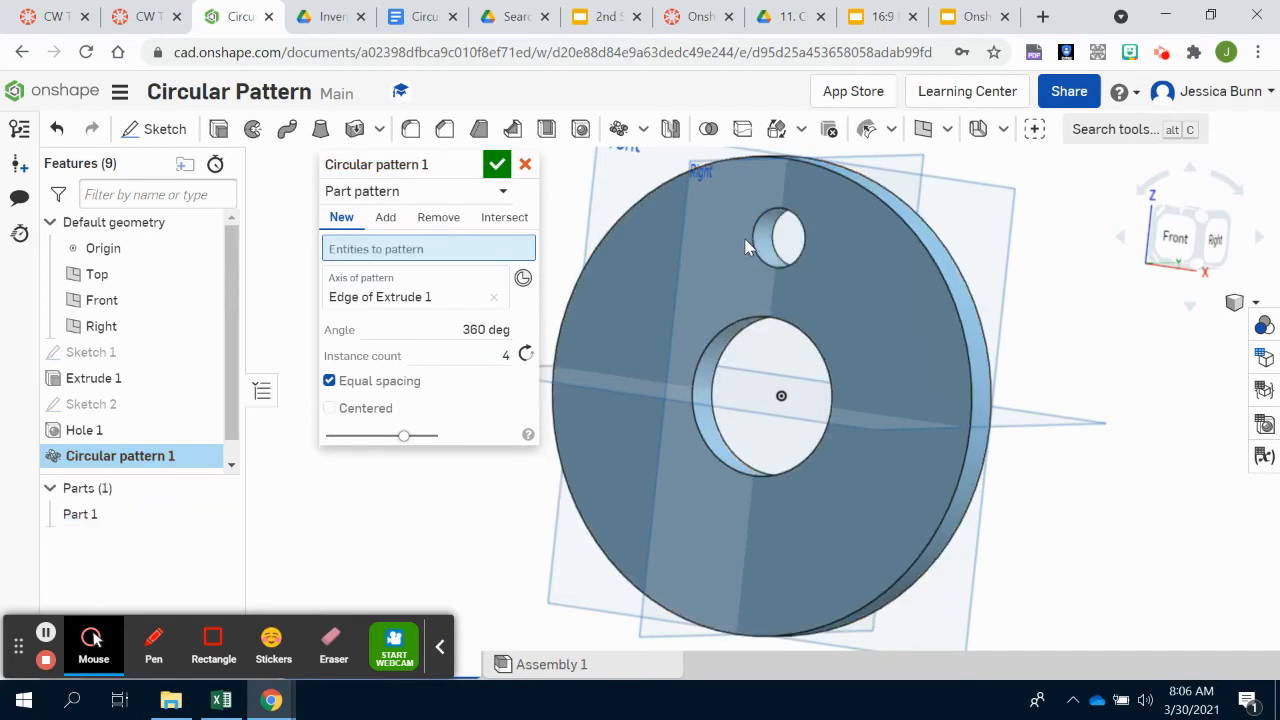
click(745, 237)
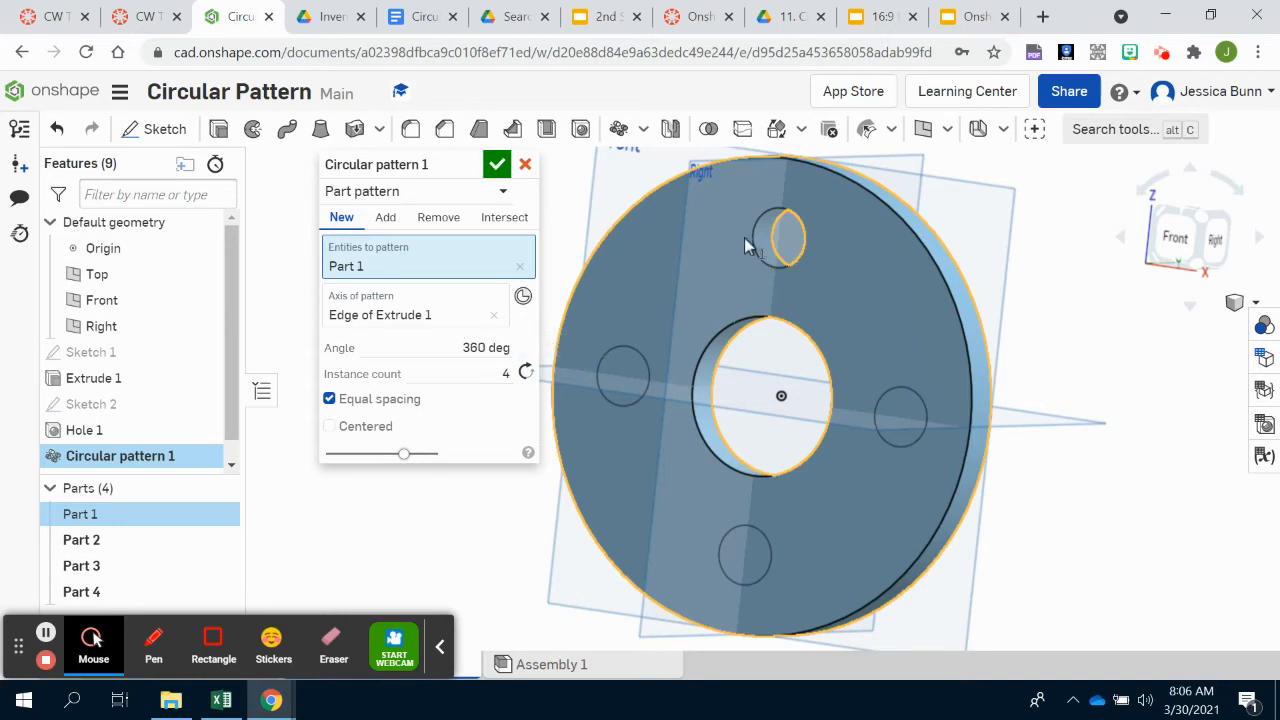
Set the circular pattern's angle to 180 degrees.
drag(477, 348, 530, 355)
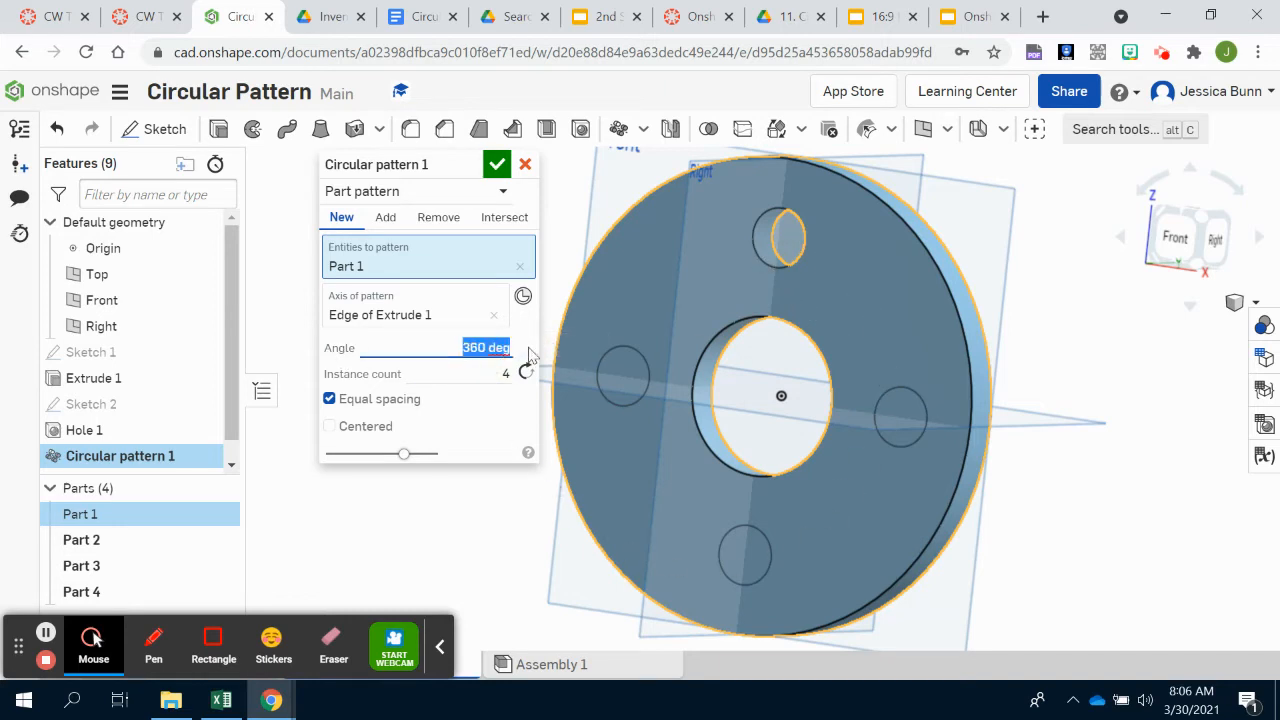
text(1)
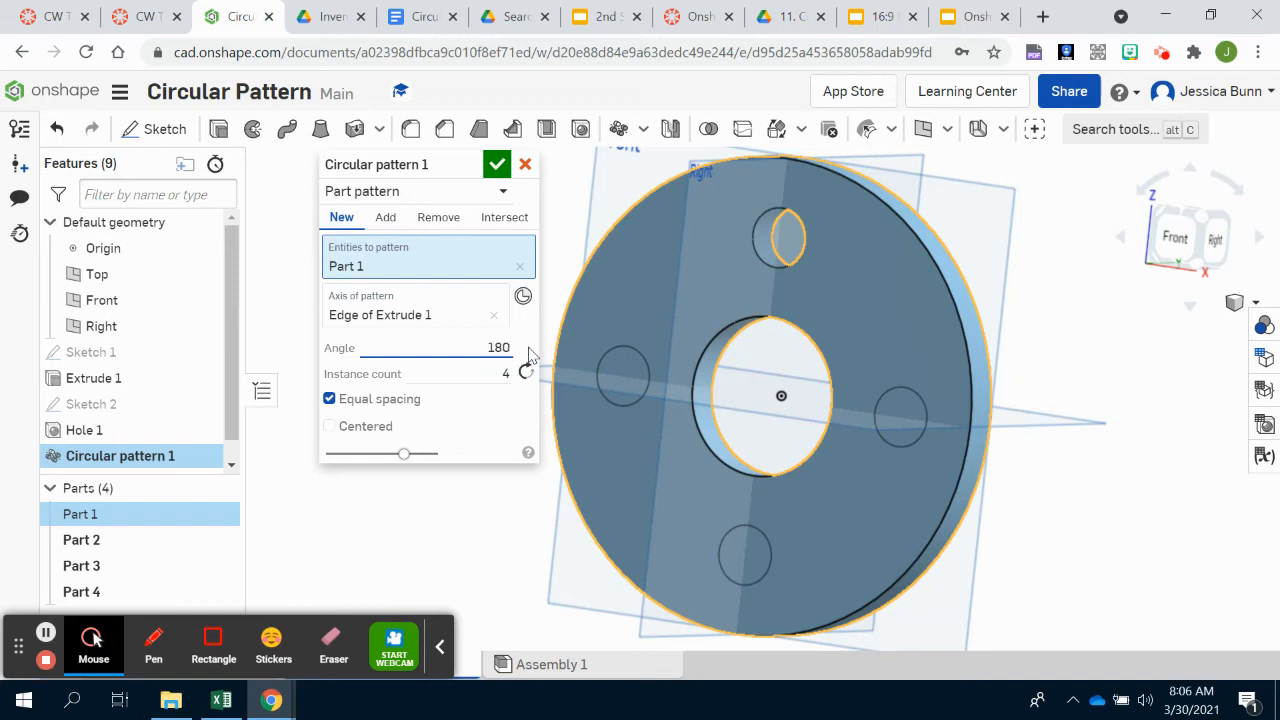
text(80)
key(Return)
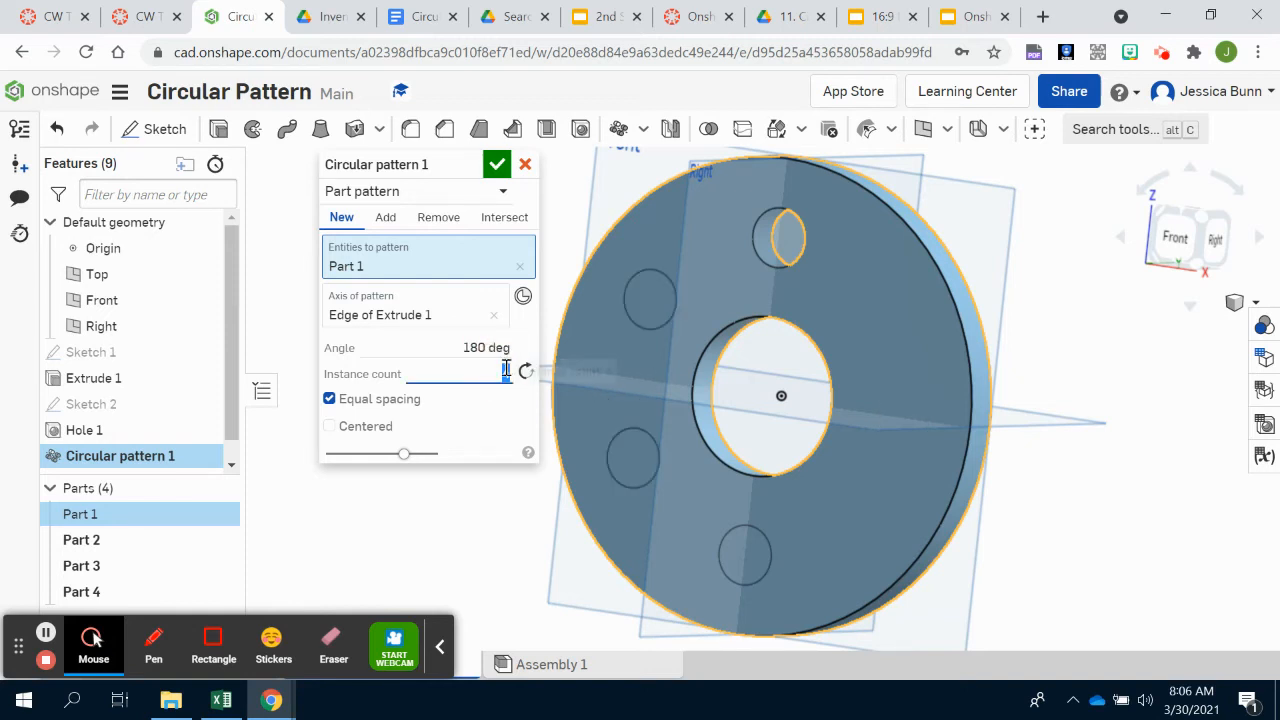
Set the circular pattern to 6 instances over 360 degrees and accept it.
drag(512, 348, 455, 346)
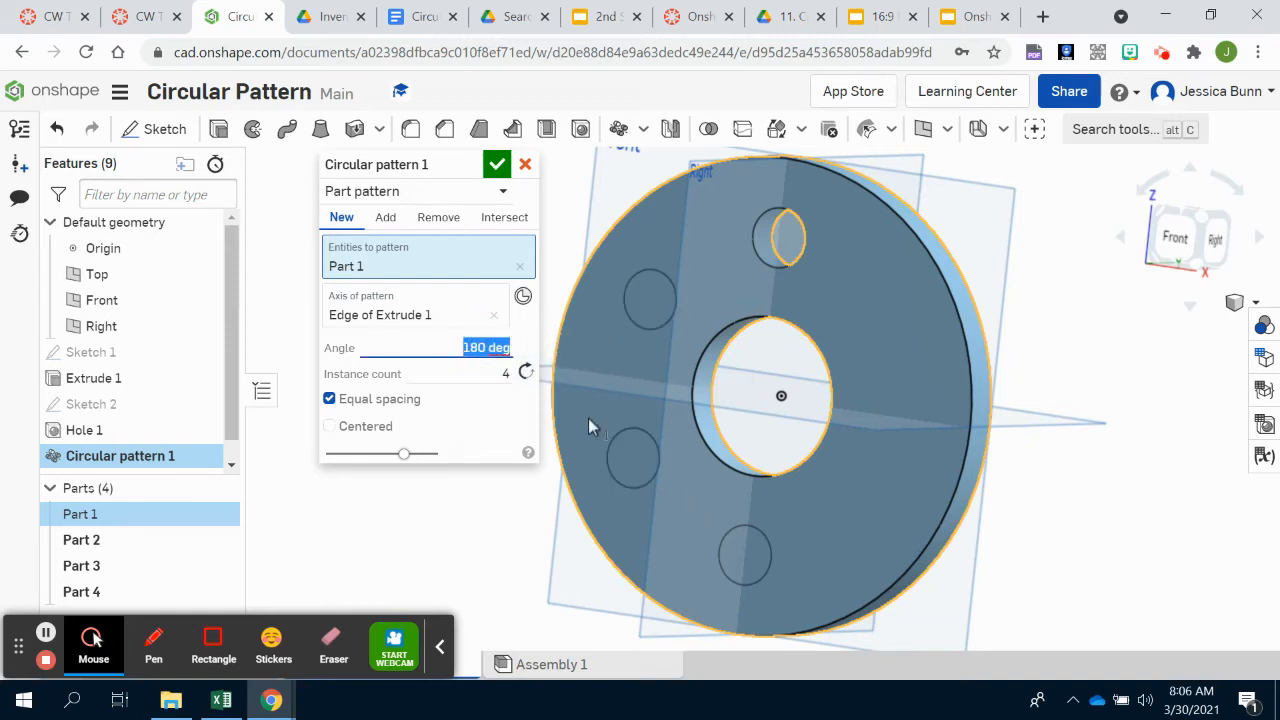
text(3)
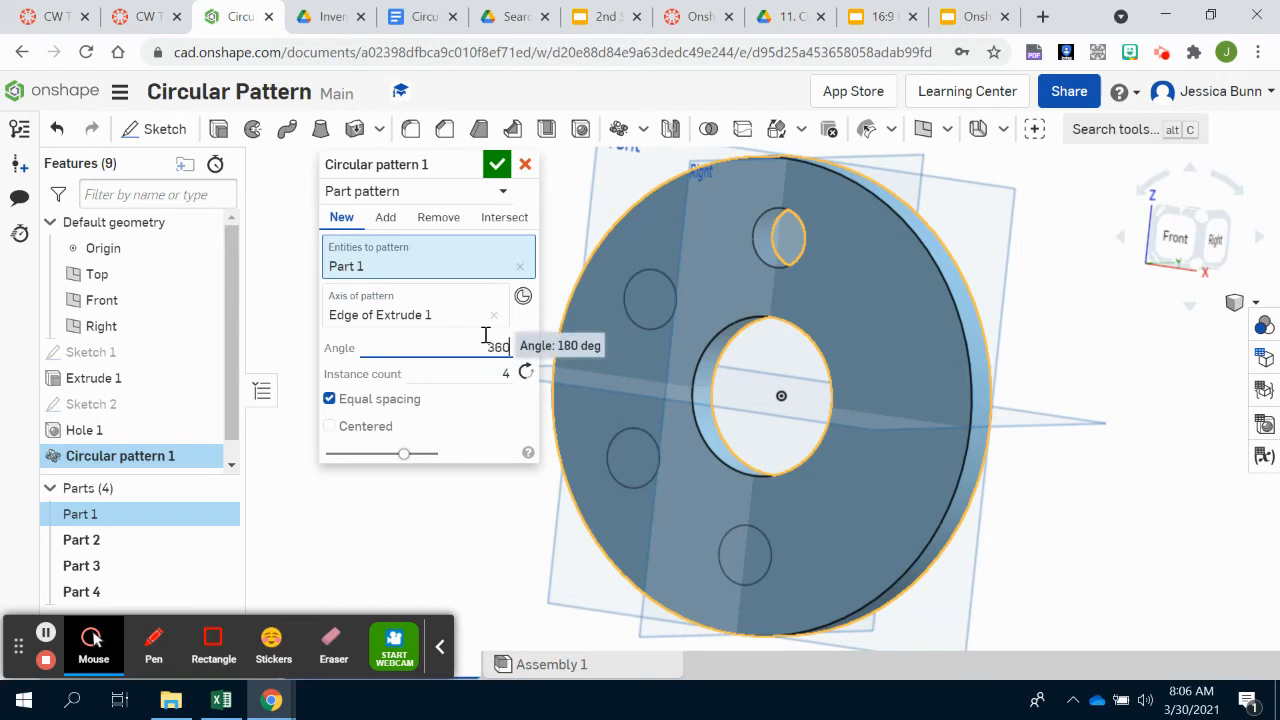
text(60)
click(494, 372)
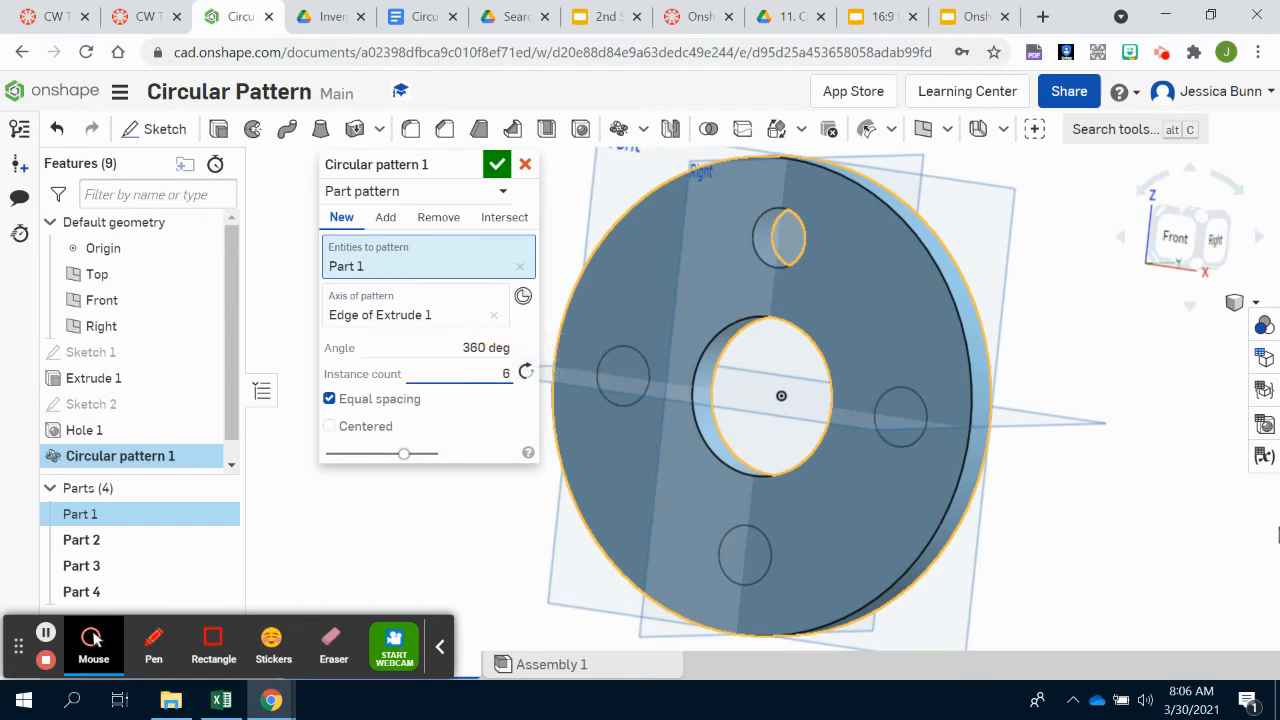
click(488, 349)
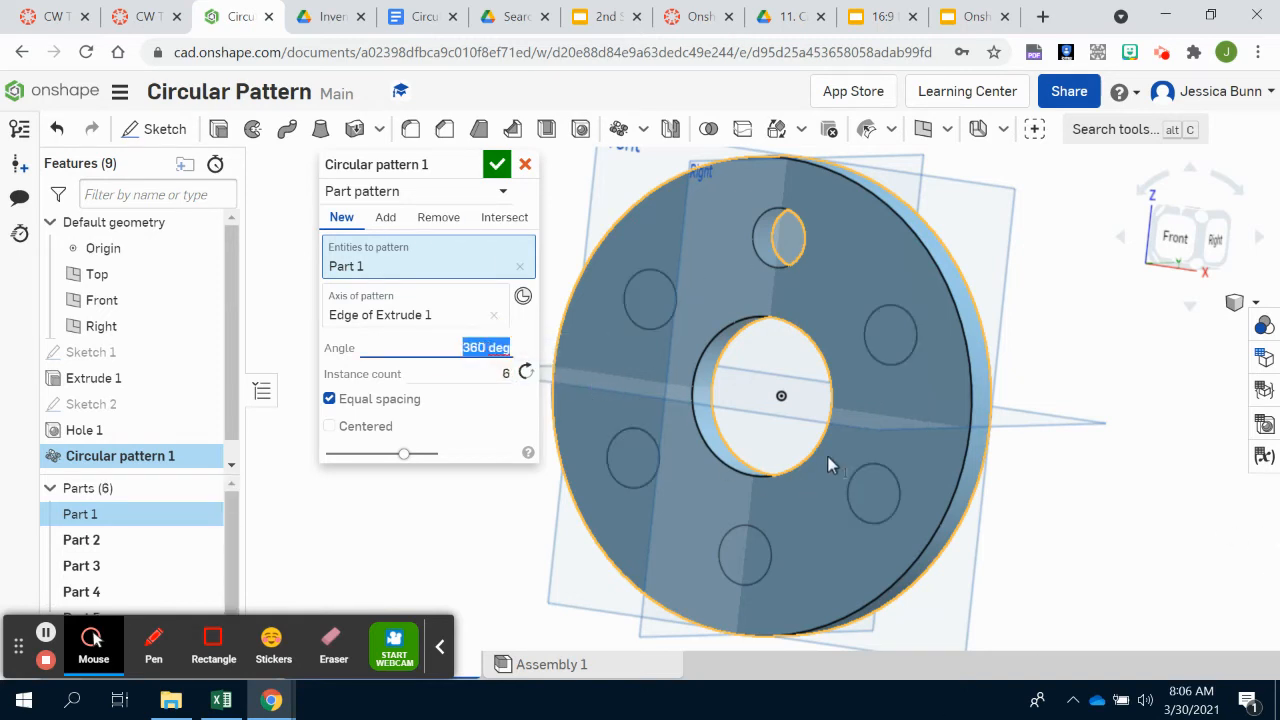
click(497, 164)
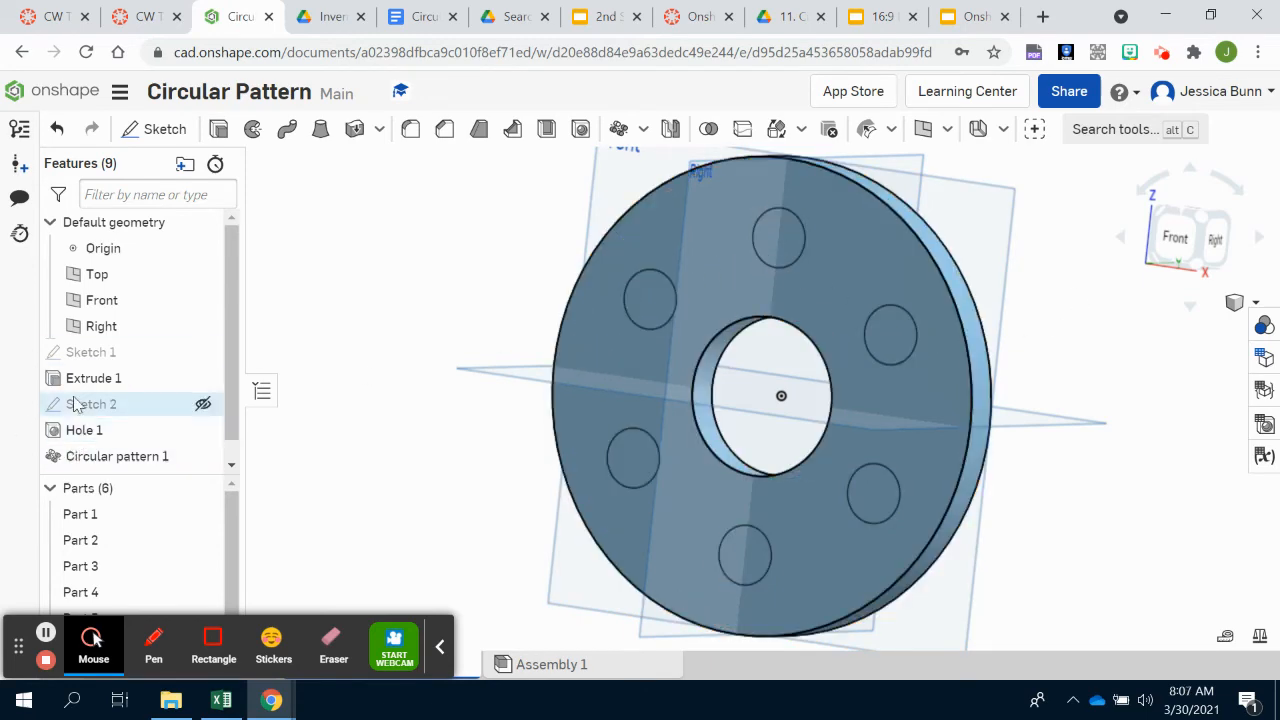
Edit the circular pattern, try its Remove, Intersect and Add operations, and accept it set back to New.
double_click(94, 457)
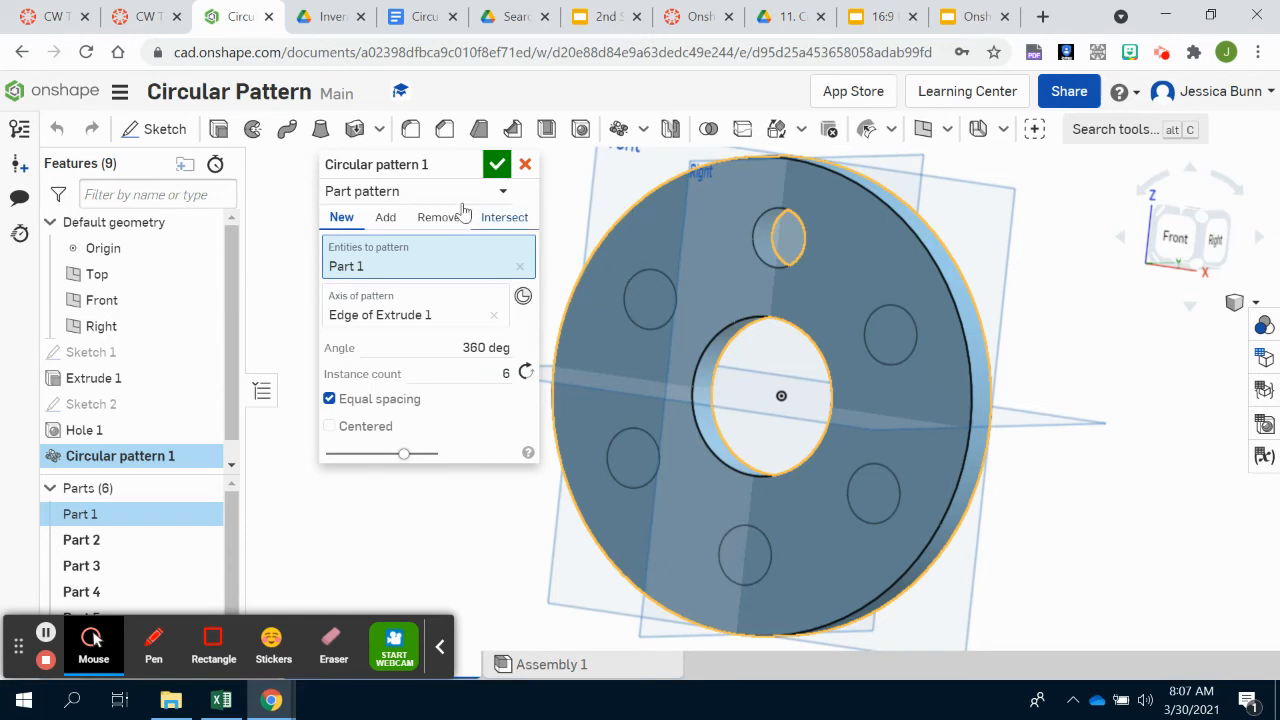
click(435, 221)
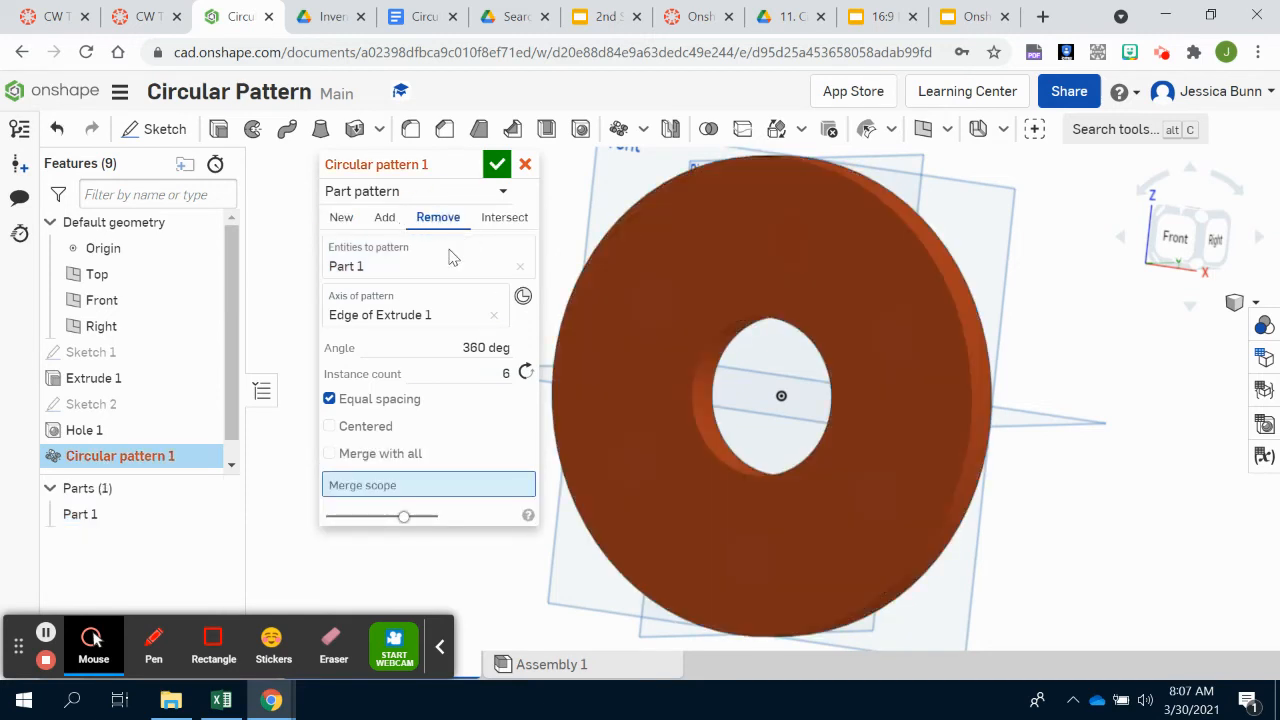
click(505, 219)
click(386, 220)
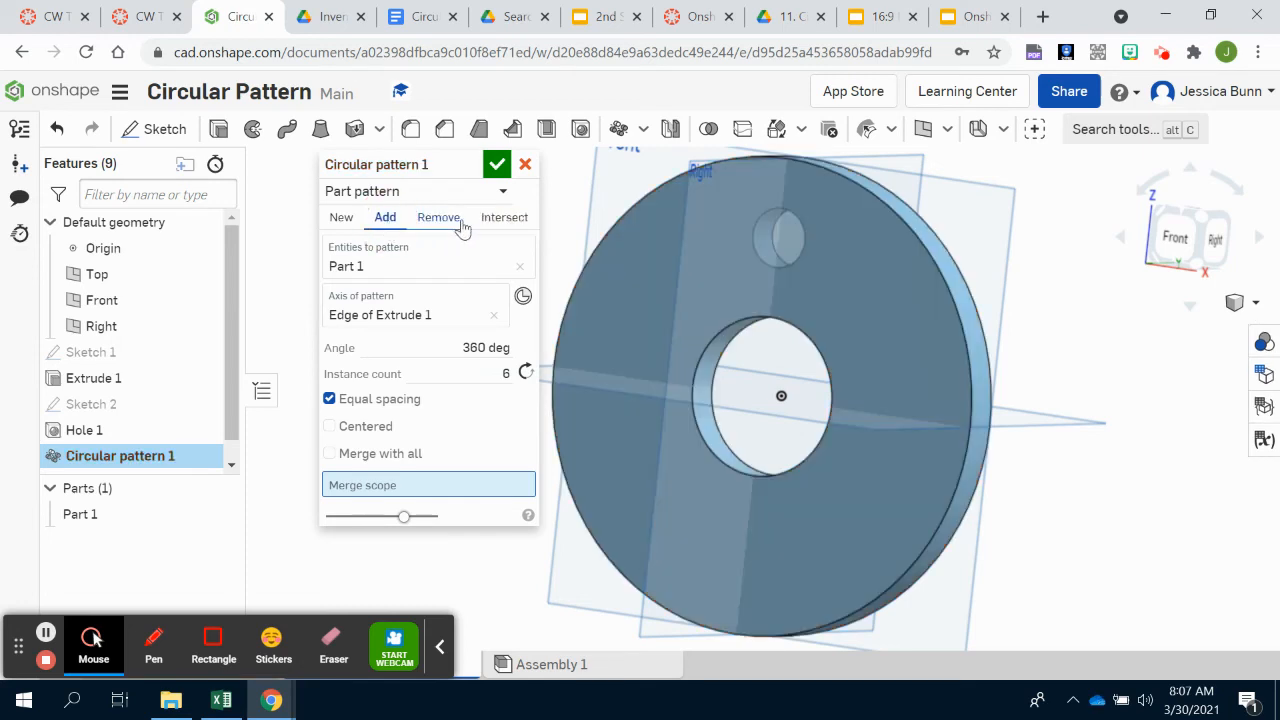
click(493, 222)
click(430, 222)
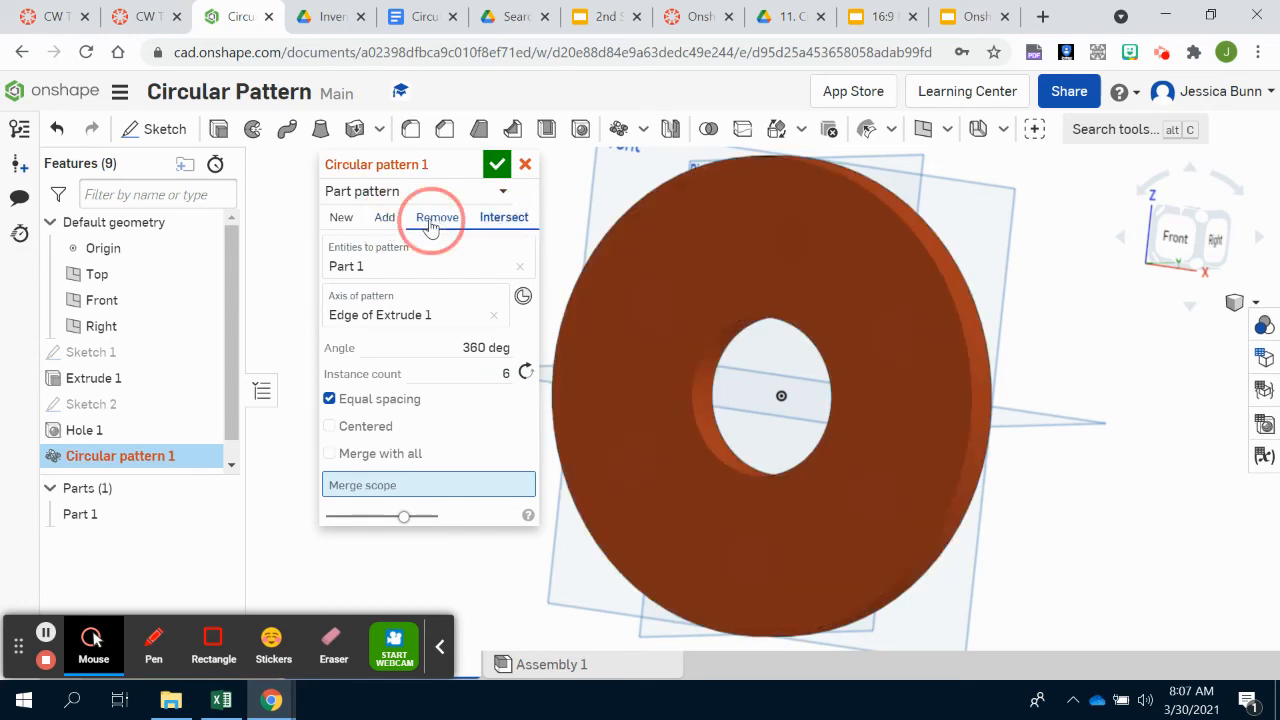
click(486, 223)
click(339, 219)
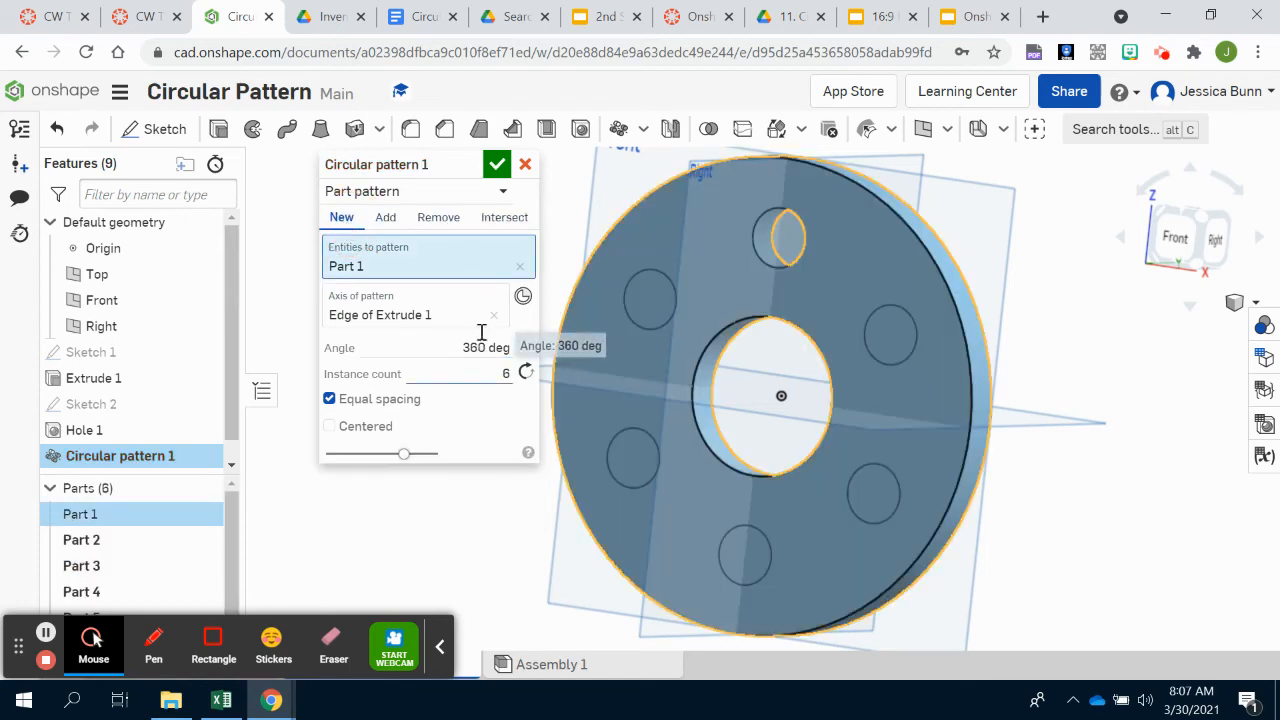
click(497, 164)
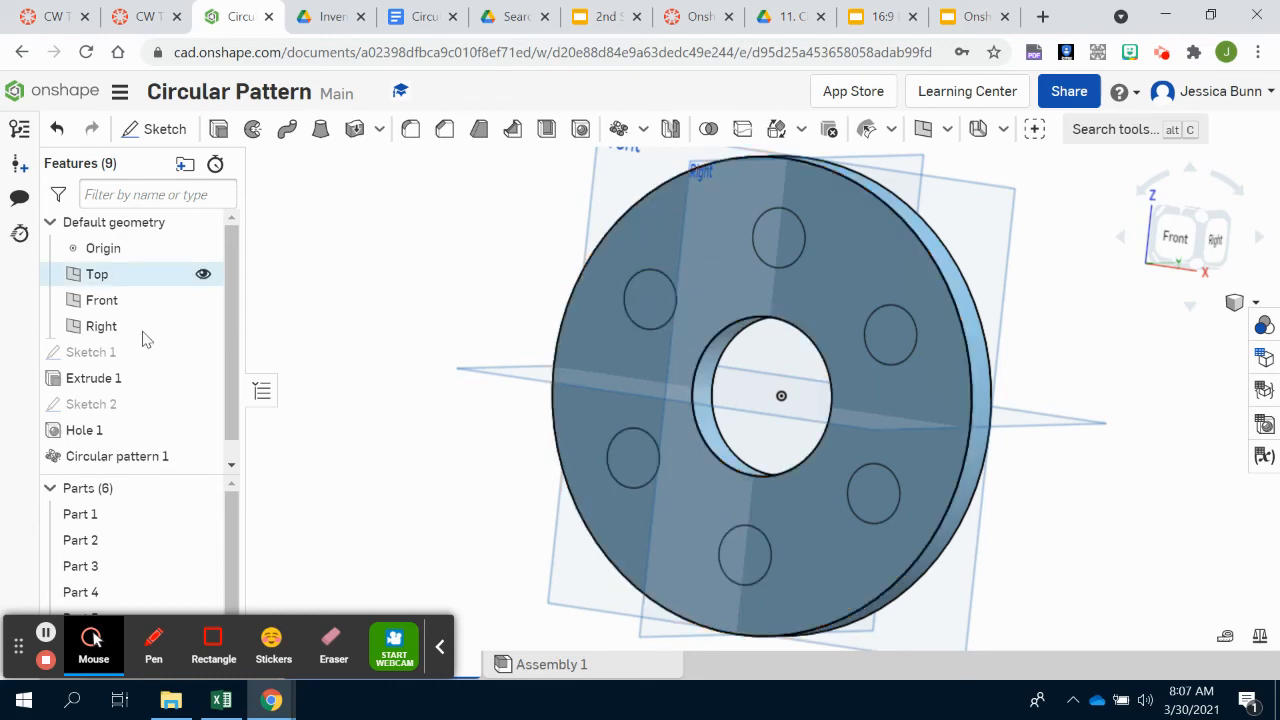
click(46, 632)
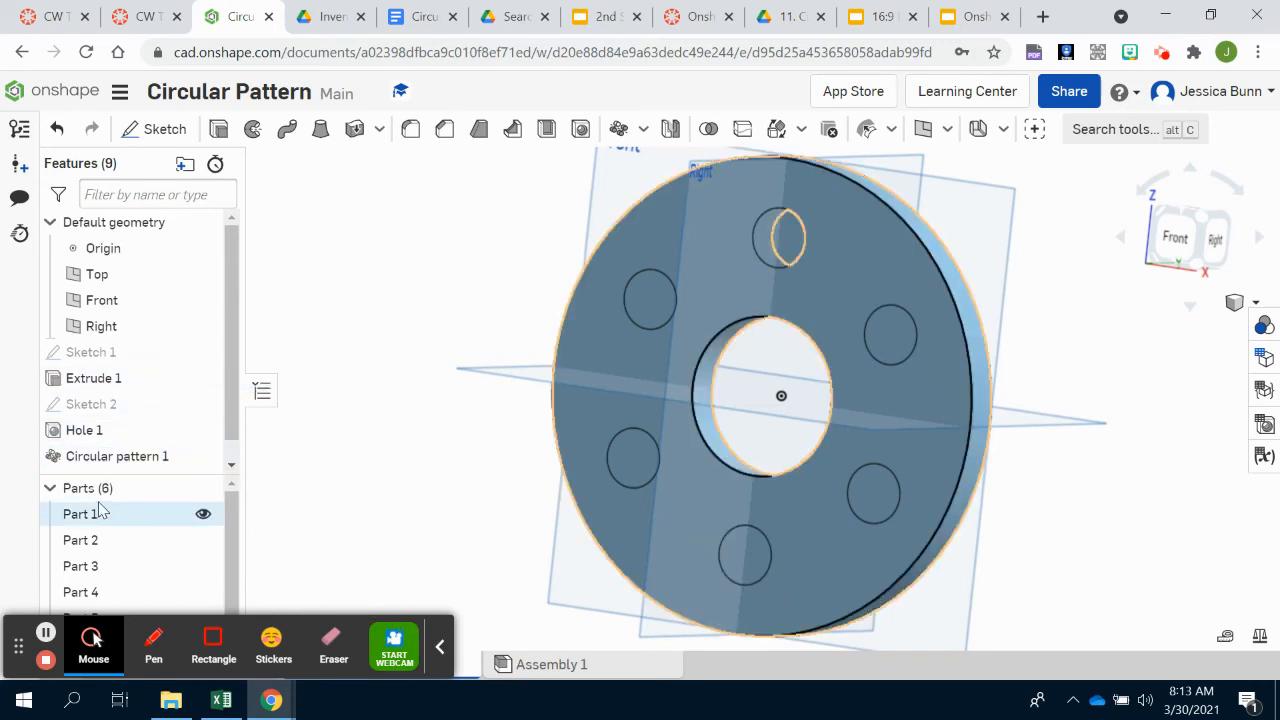
Change the existing circular pattern to a feature pattern of the 0.75 in hole and accept it.
double_click(77, 462)
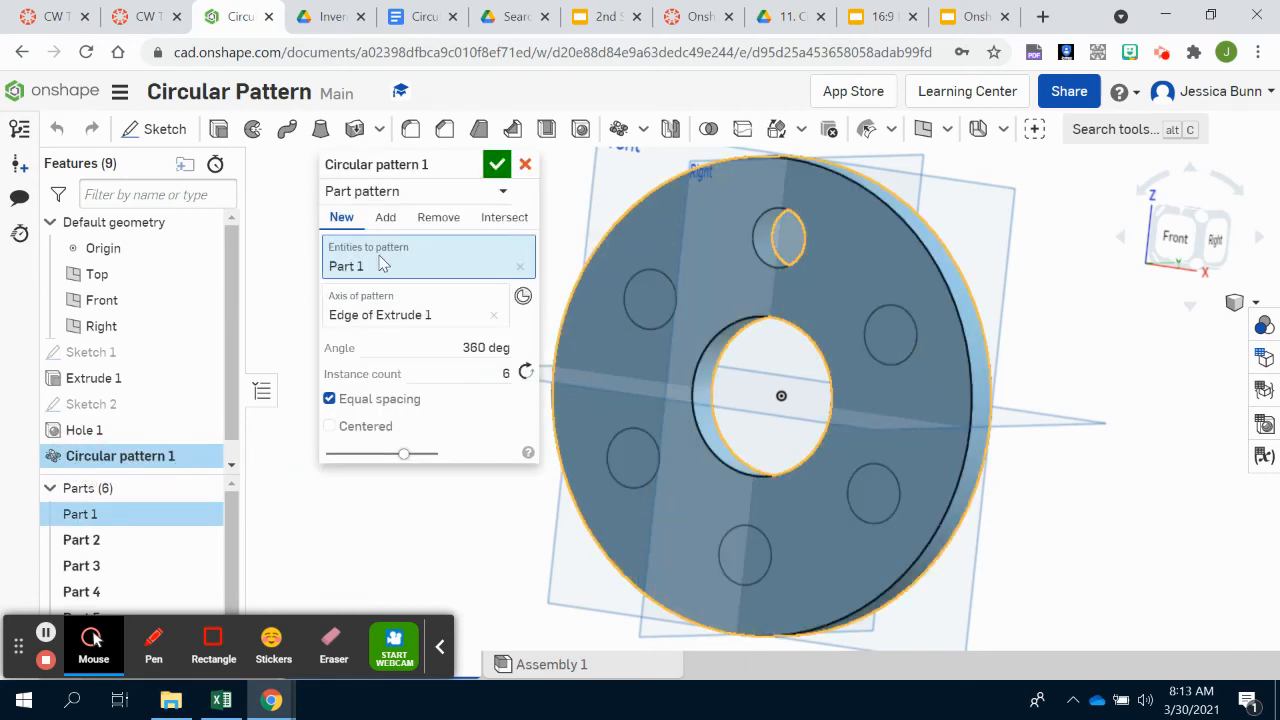
click(345, 196)
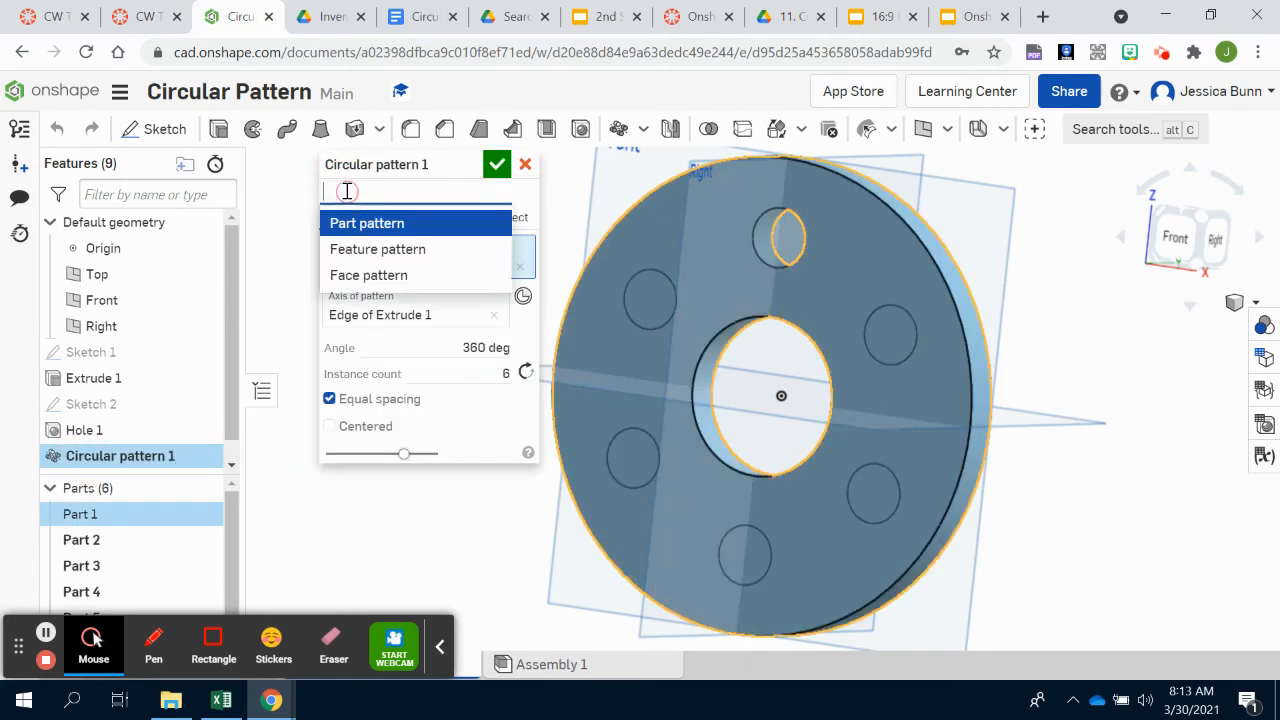
click(385, 250)
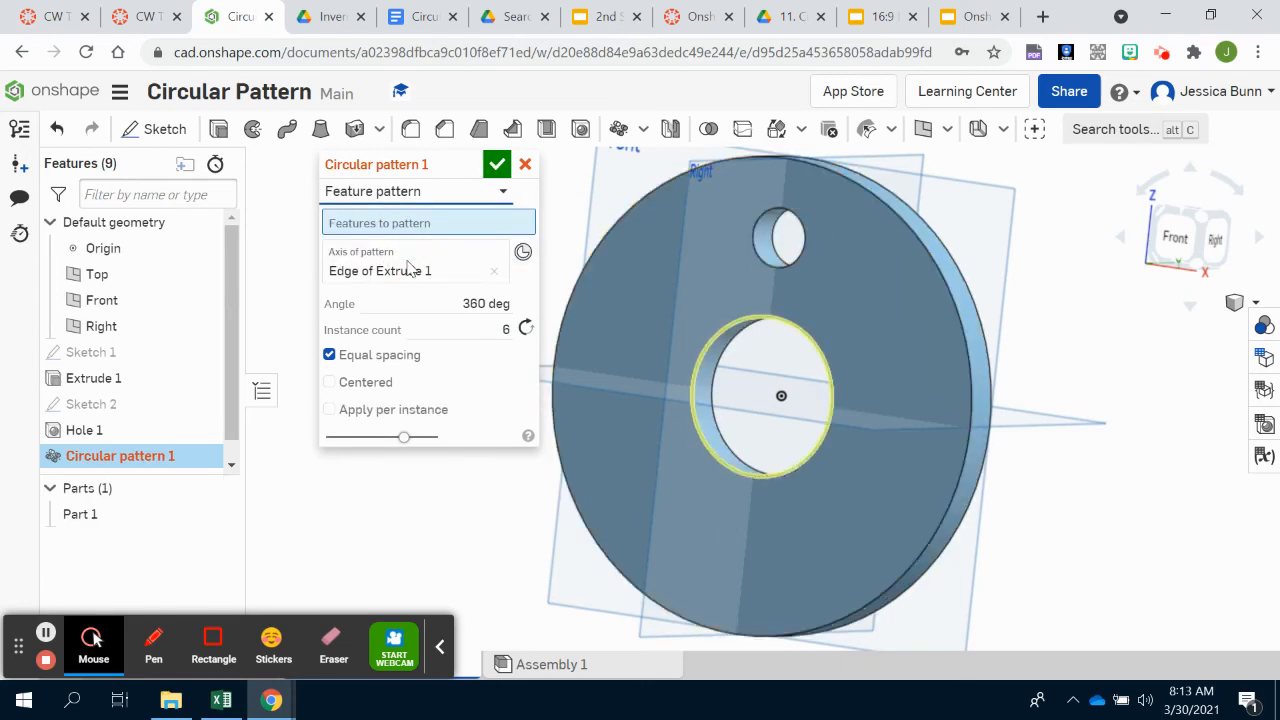
click(768, 243)
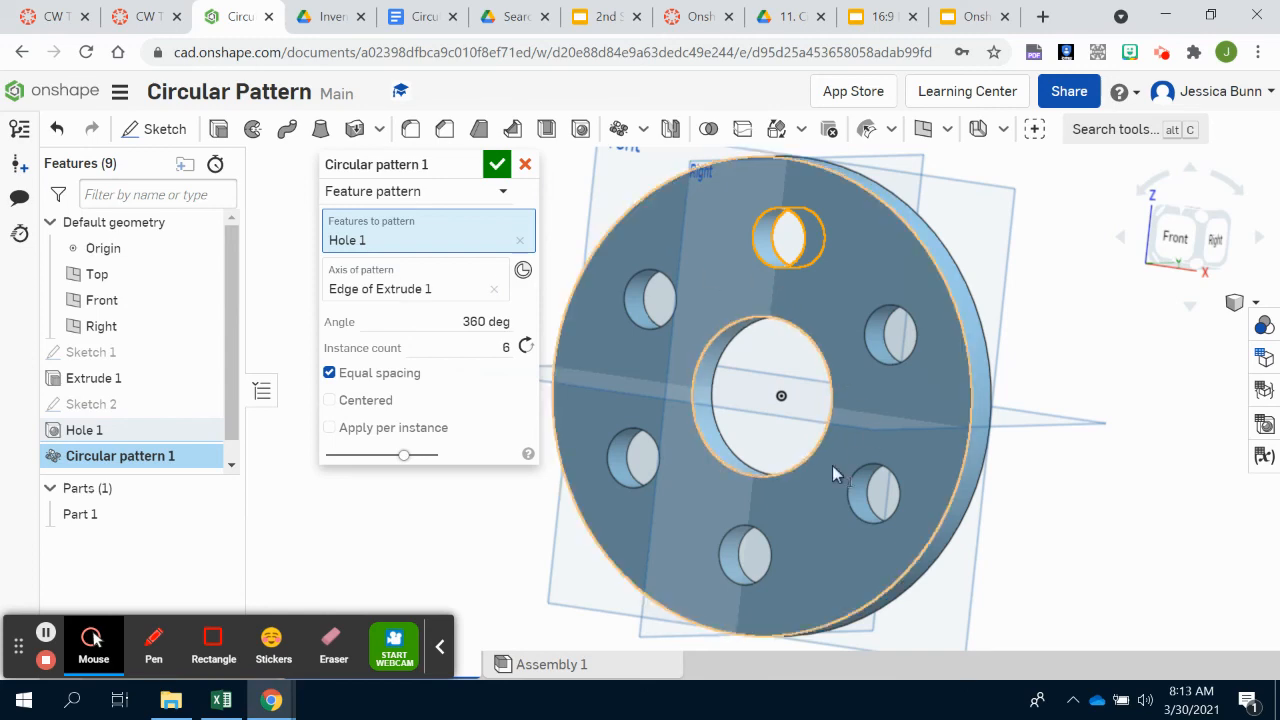
click(497, 164)
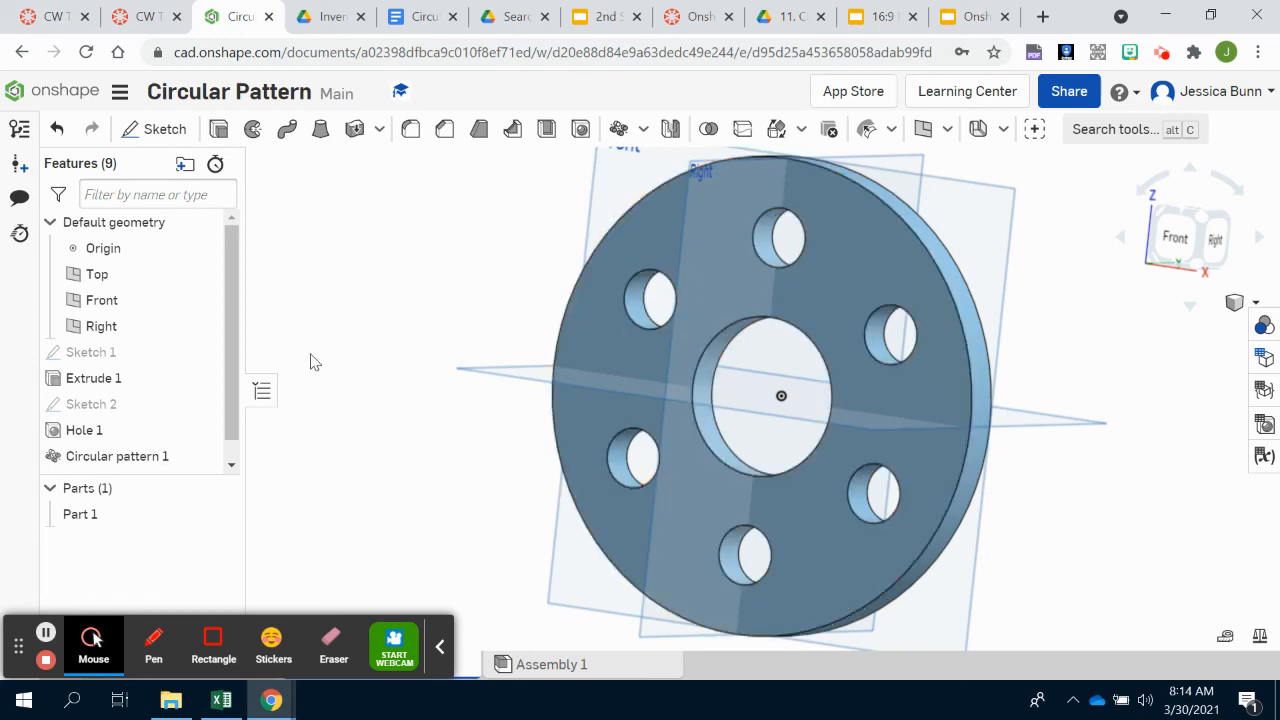
Reopen the circular pattern to review its type options and cancel the edit.
click(104, 458)
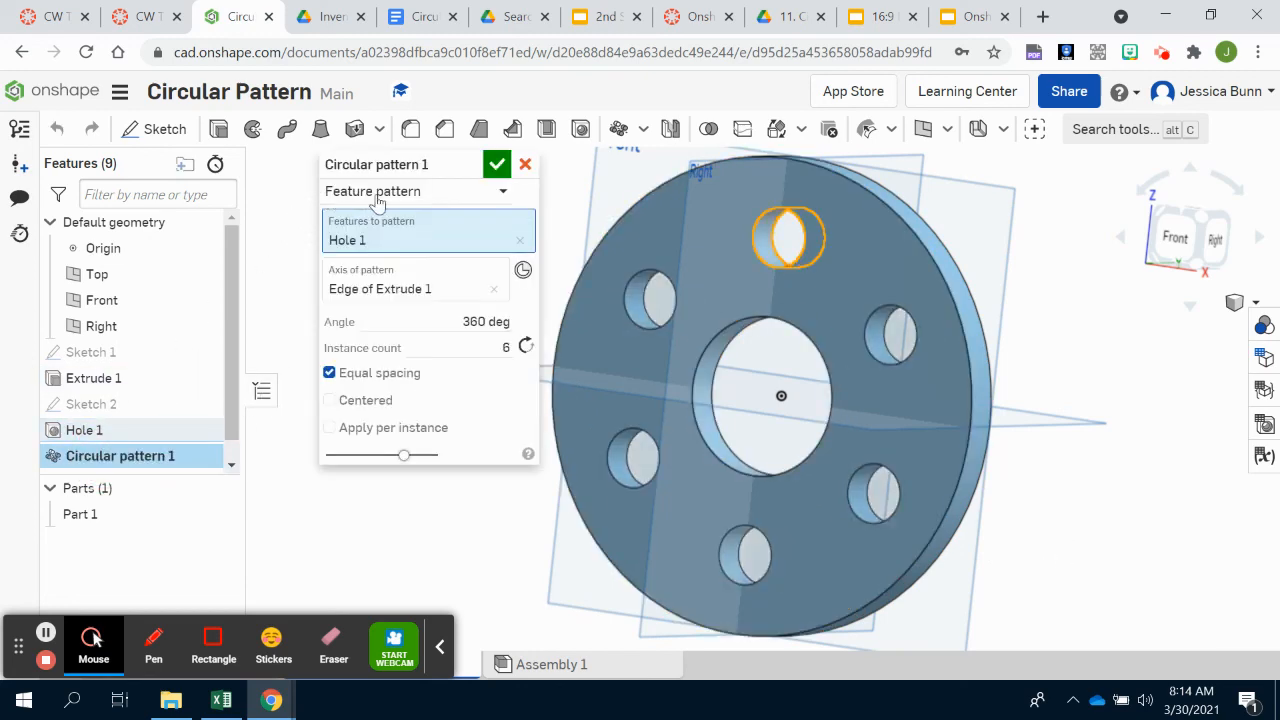
click(378, 194)
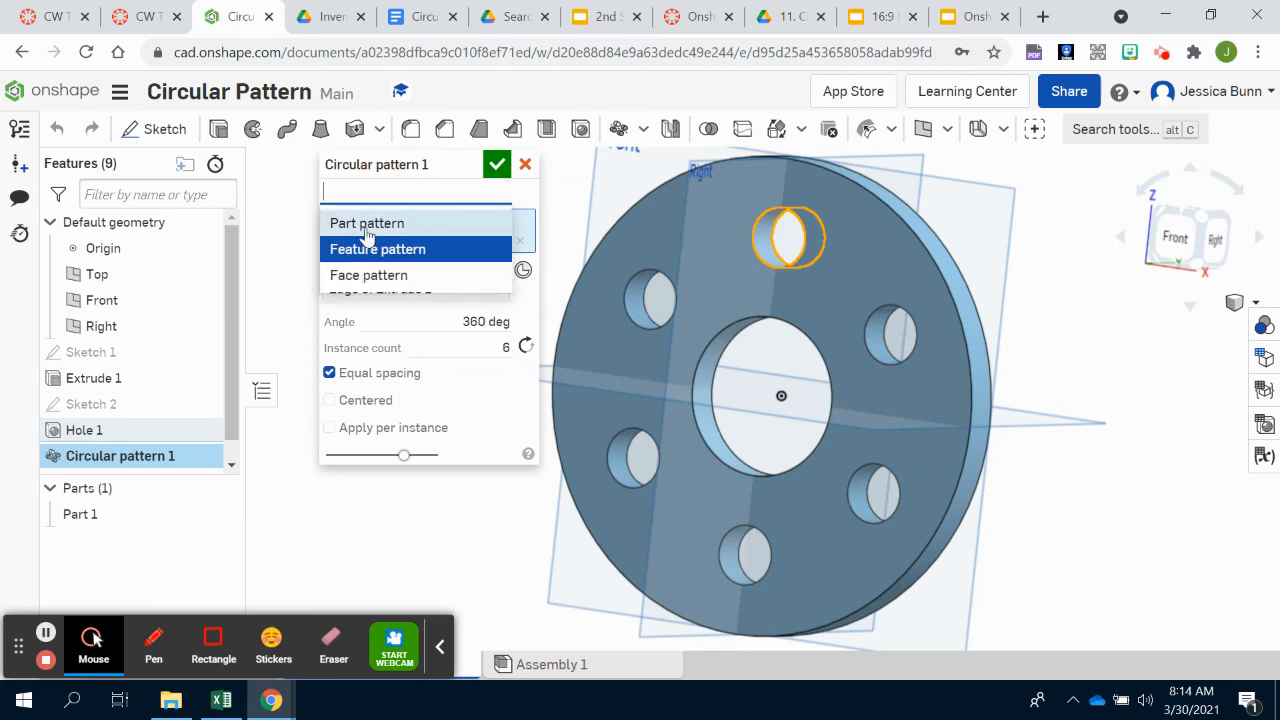
click(525, 165)
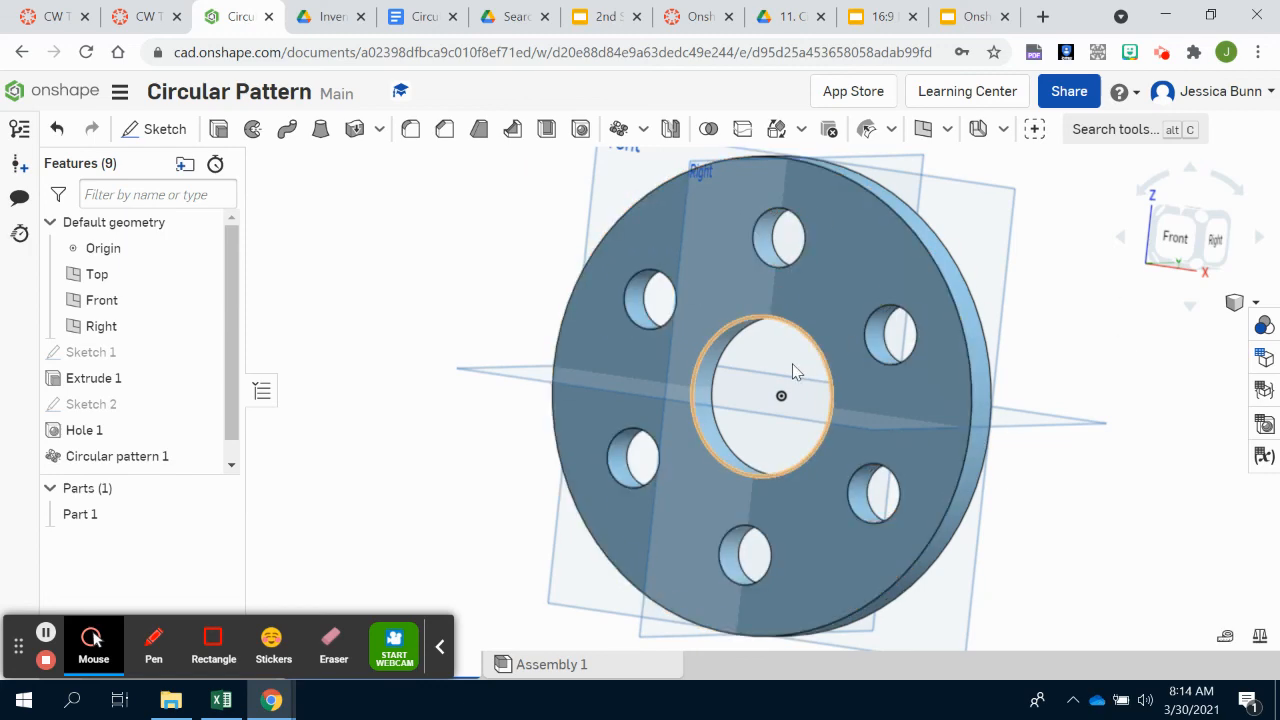
Open the link sharing settings of the Circular Pattern document.
click(1067, 91)
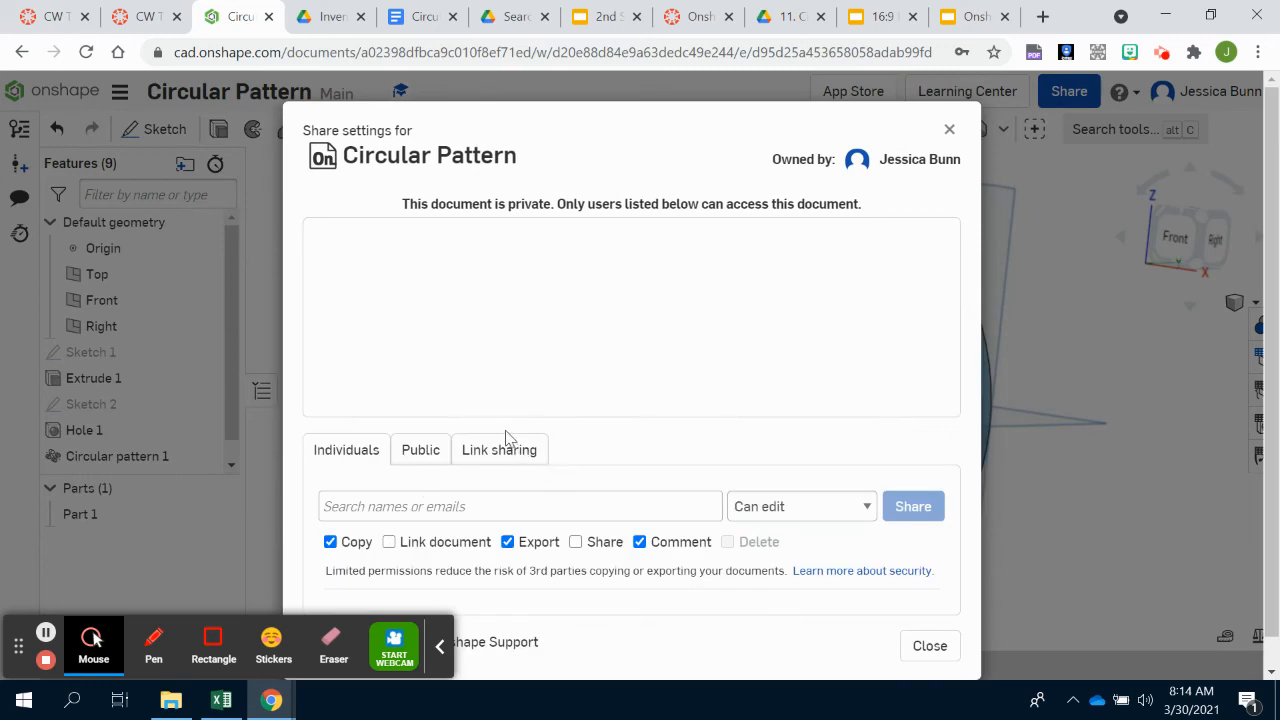
click(495, 450)
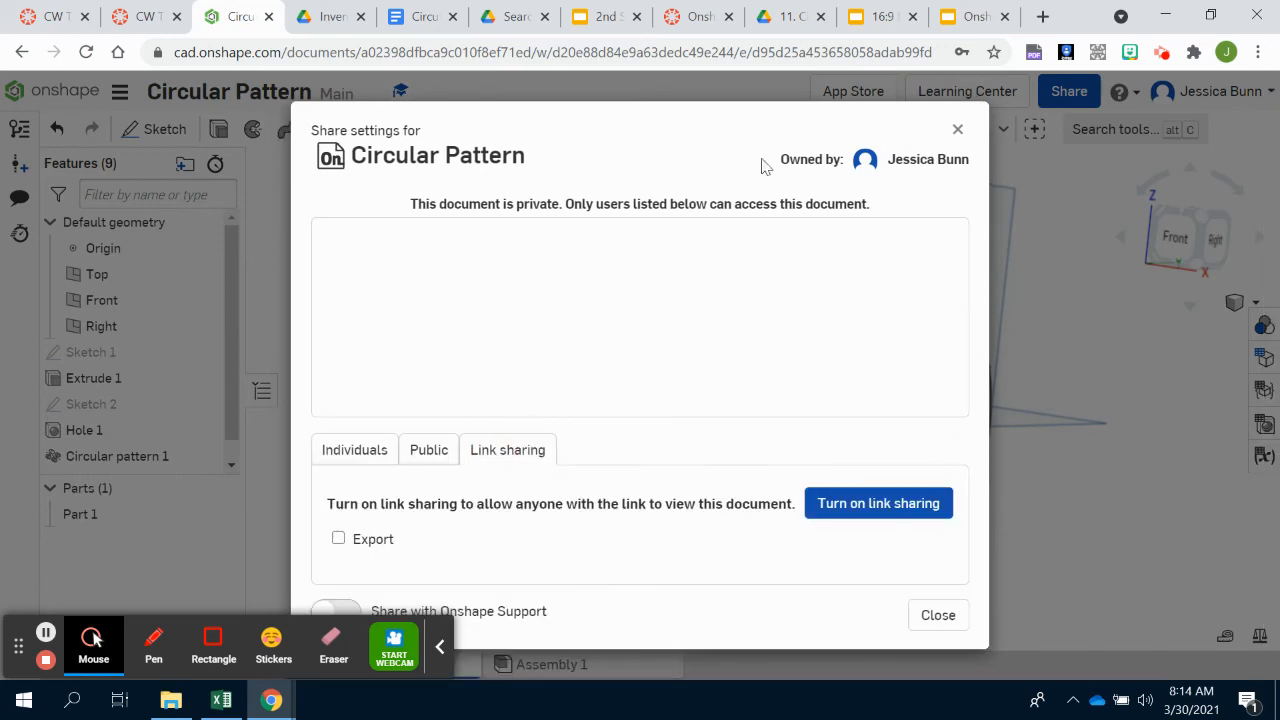